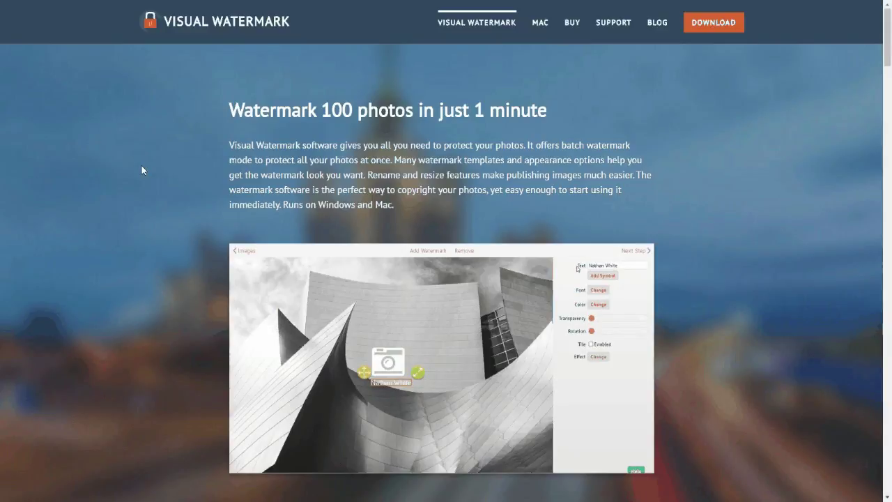
- Scroll through the page and highlight the sentence about using 4 processor cores
scroll(110, 192, down, 3)
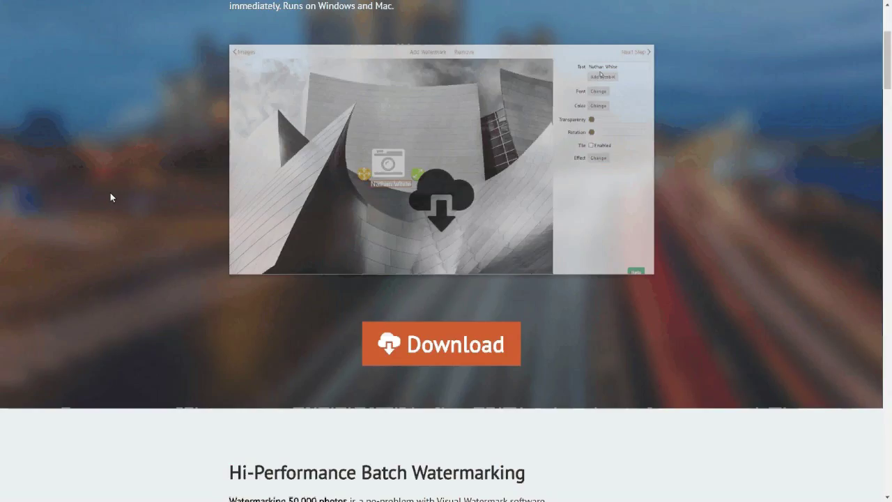
scroll(103, 188, down, 3)
scroll(103, 188, down, 1)
scroll(104, 187, down, 1)
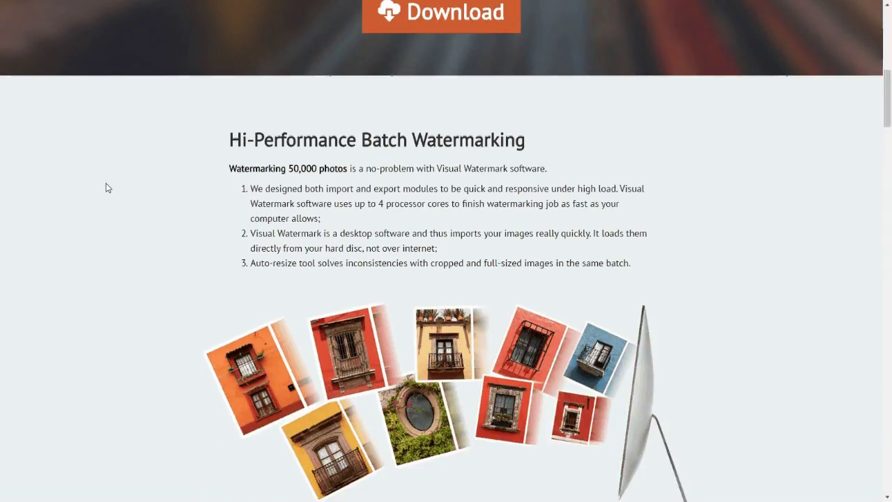
scroll(206, 214, down, 5)
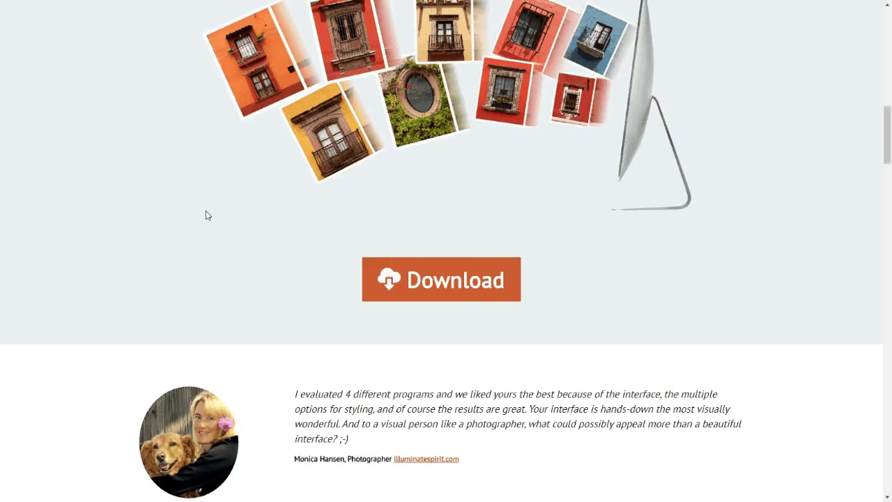
scroll(641, 241, up, 4)
scroll(642, 241, down, 5)
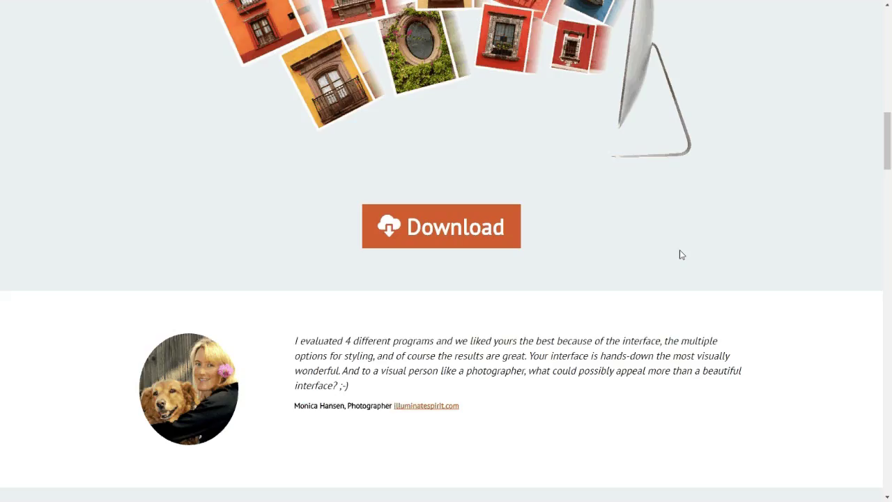
scroll(683, 255, down, 14)
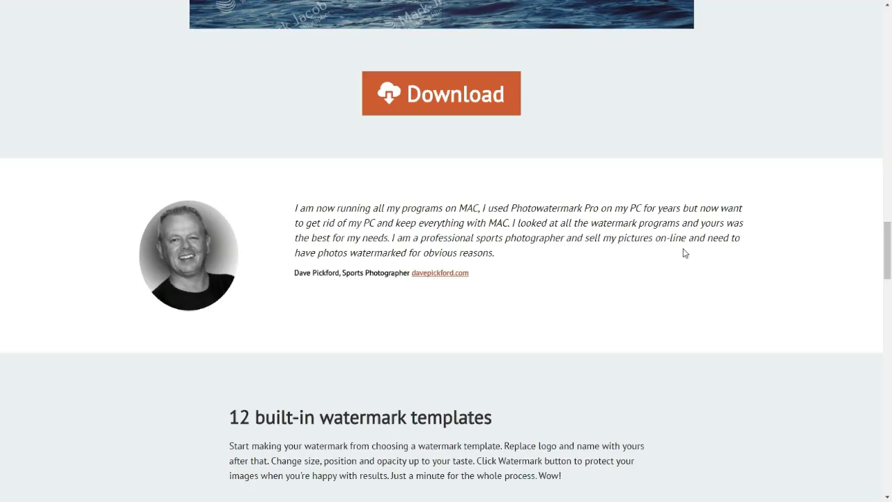
scroll(685, 251, up, 10)
scroll(687, 247, down, 12)
scroll(645, 238, up, 2)
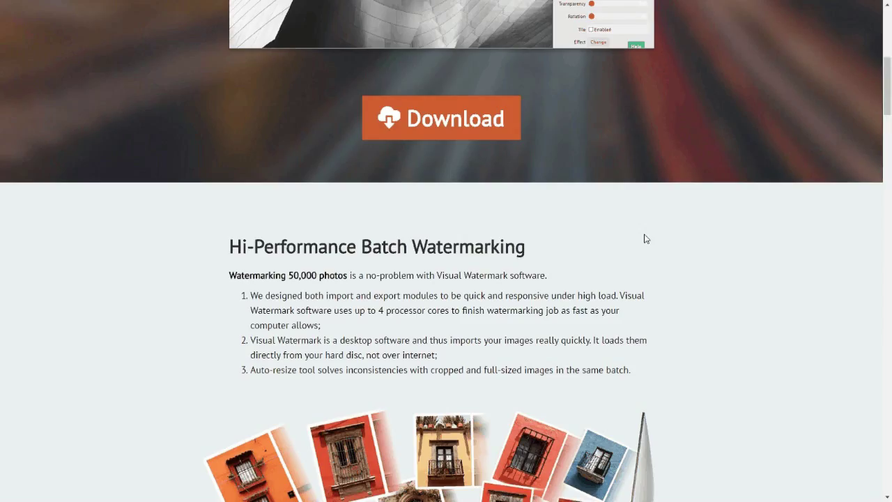
scroll(645, 239, down, 2)
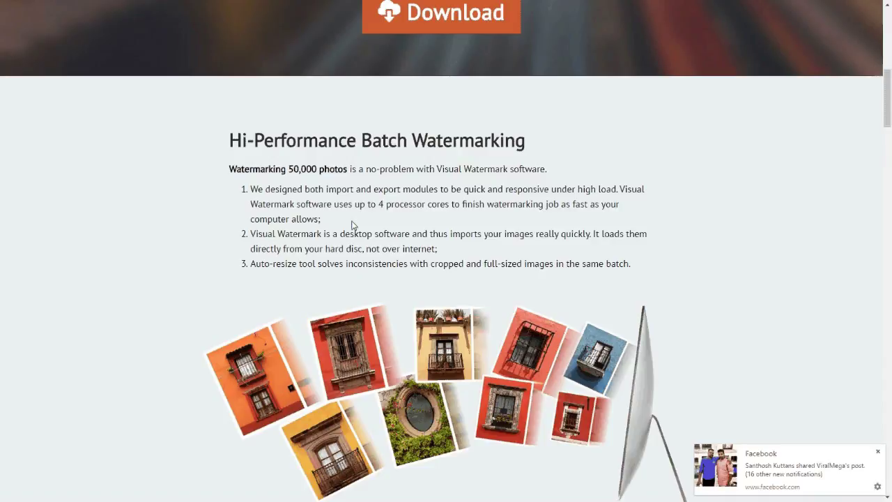
drag(321, 220, 308, 203)
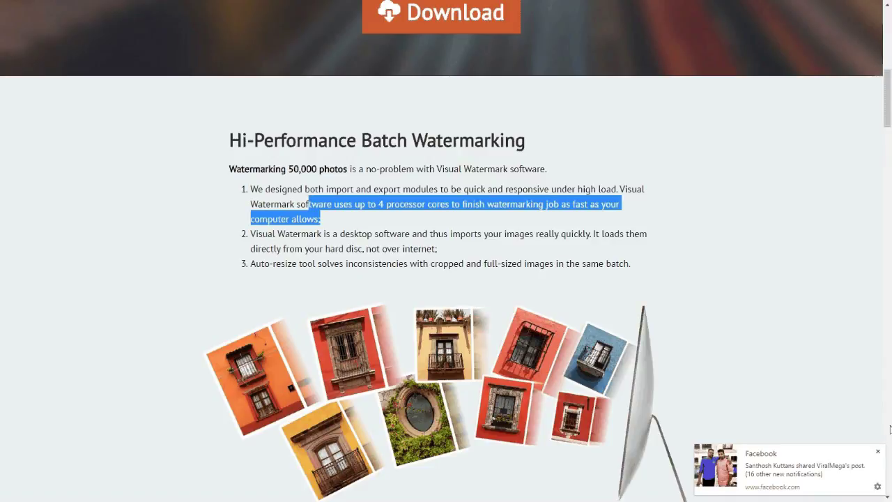
- Dismiss the pop-up, maximize Visual Watermark, and browse to the Munnar Delhi folder for image selection
click(878, 452)
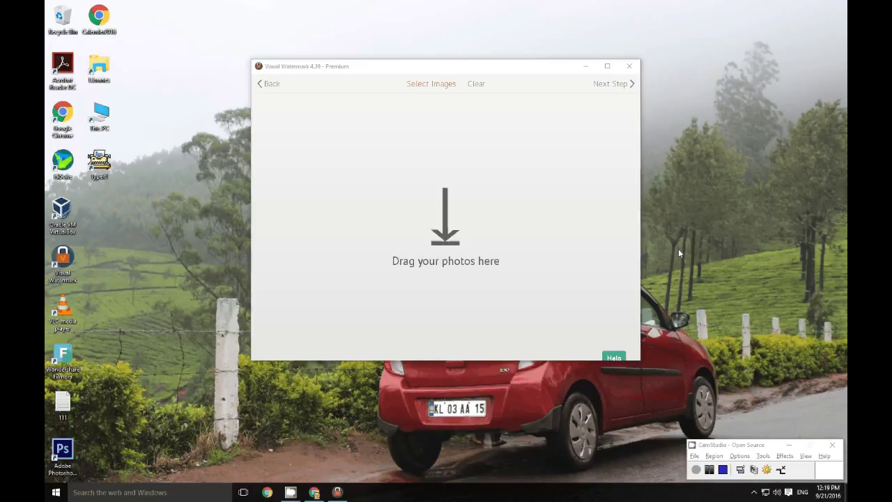
key(super+Up)
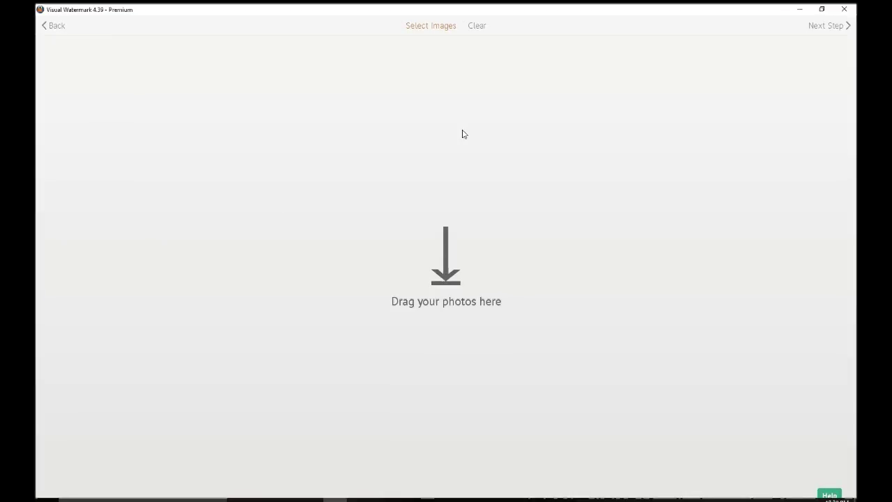
click(437, 26)
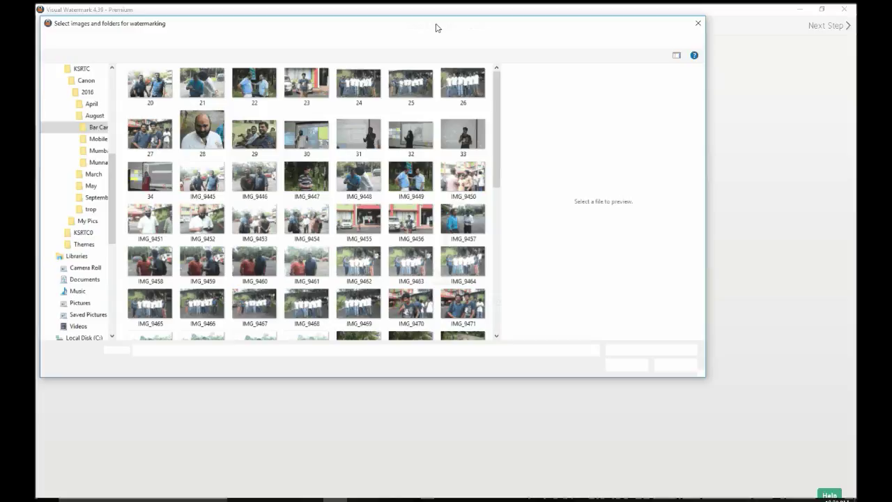
click(203, 149)
key(alt+Up)
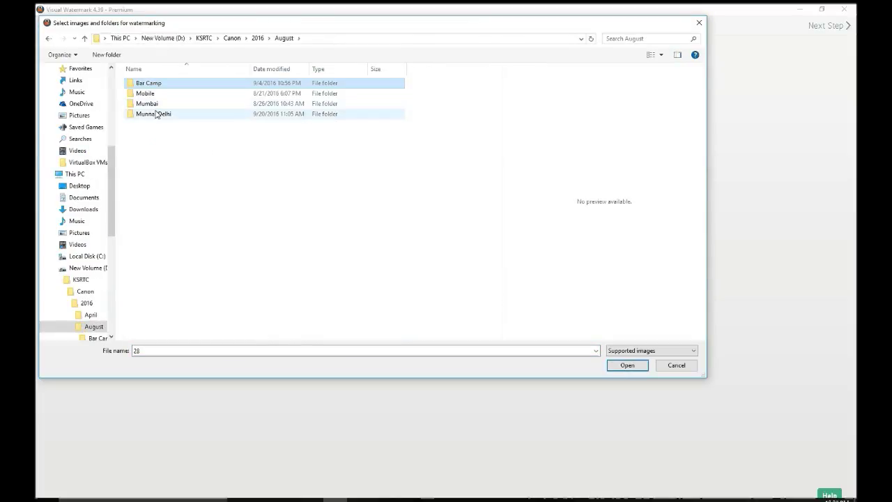
click(148, 115)
double_click(148, 115)
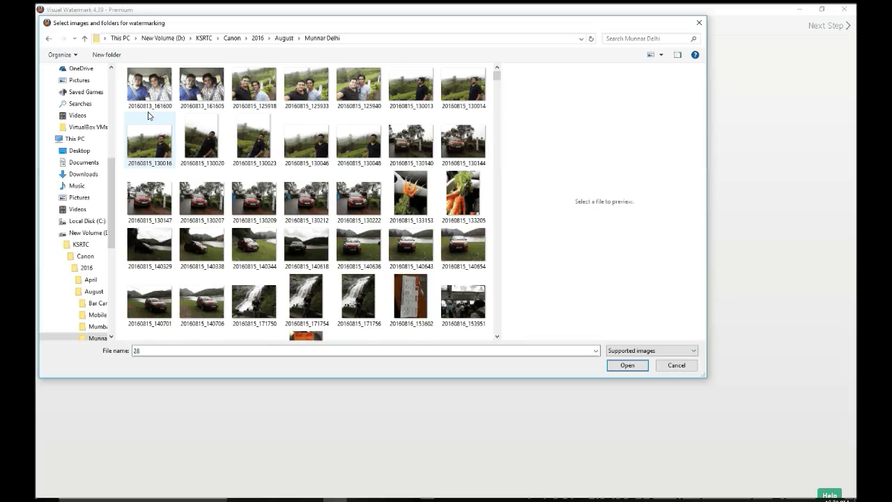
drag(497, 74, 498, 278)
- Select IMG_9083 through IMG_9205, verify 111 files are selected, and load them
click(466, 288)
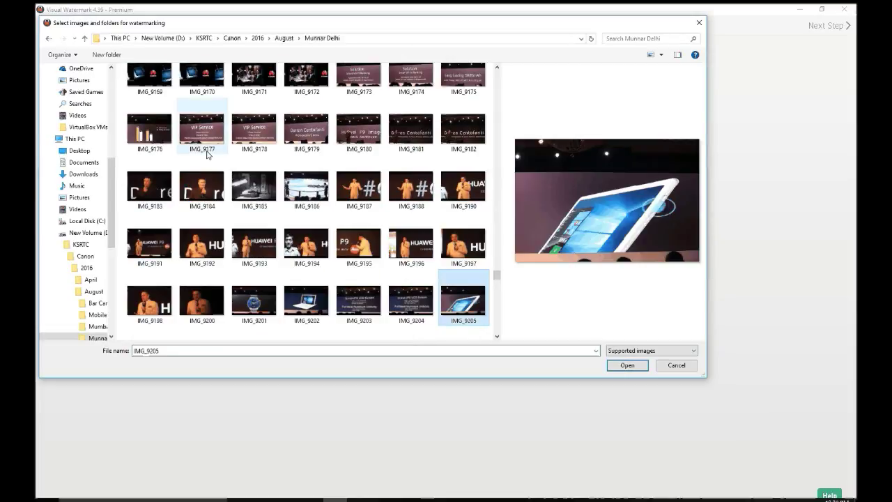
scroll(191, 149, up, 8)
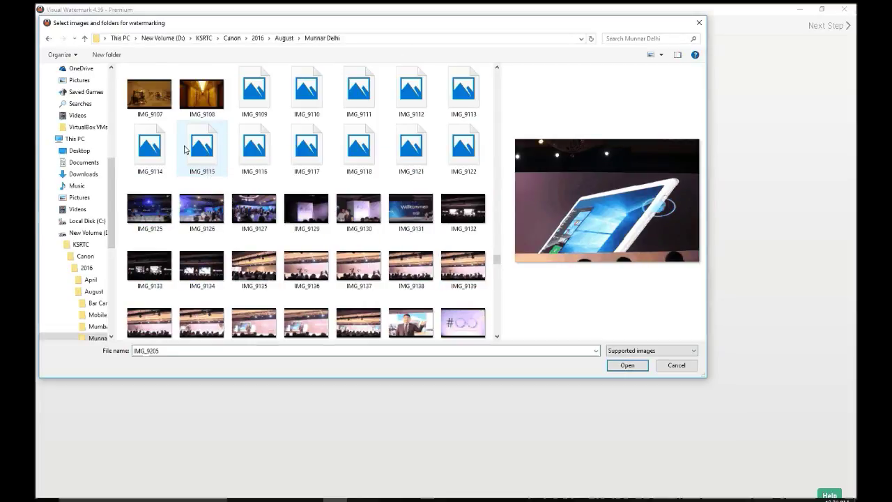
scroll(185, 150, up, 3)
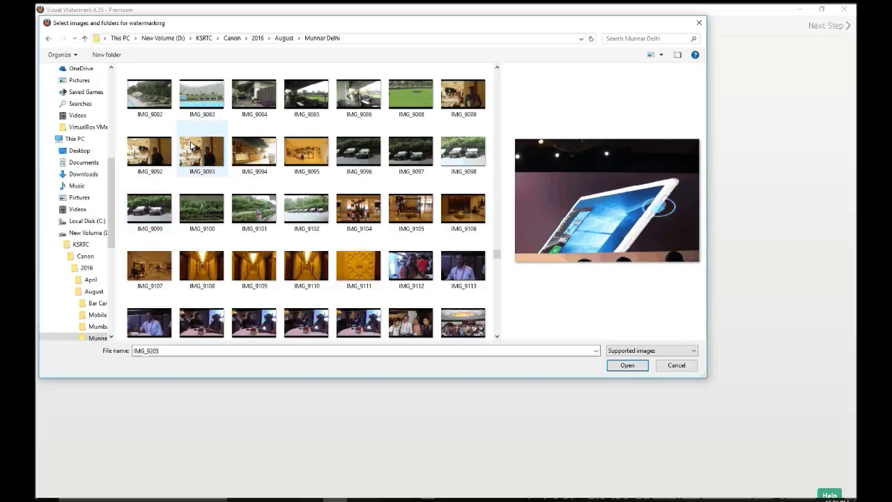
scroll(192, 145, up, 3)
shift+click(201, 251)
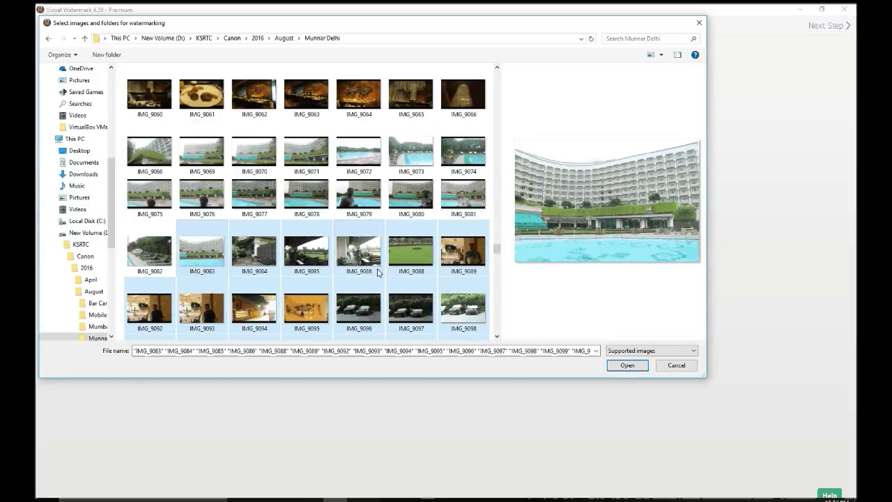
key(alt+Return)
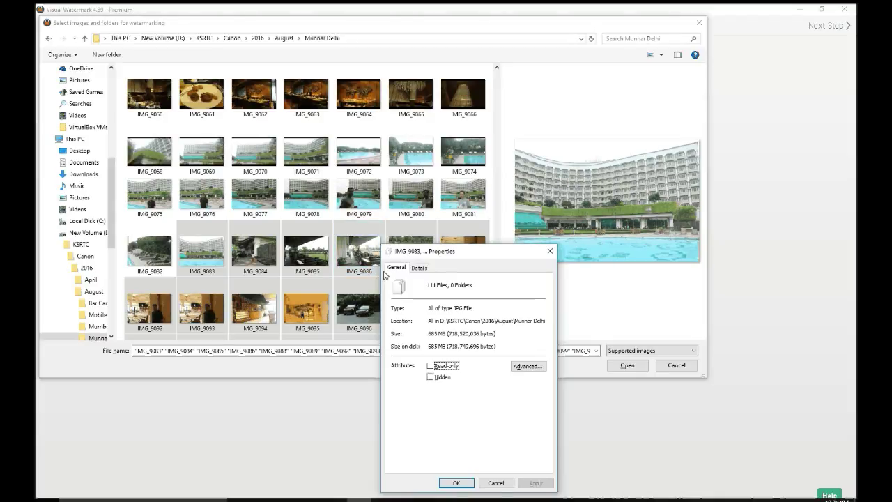
key(Escape)
click(627, 365)
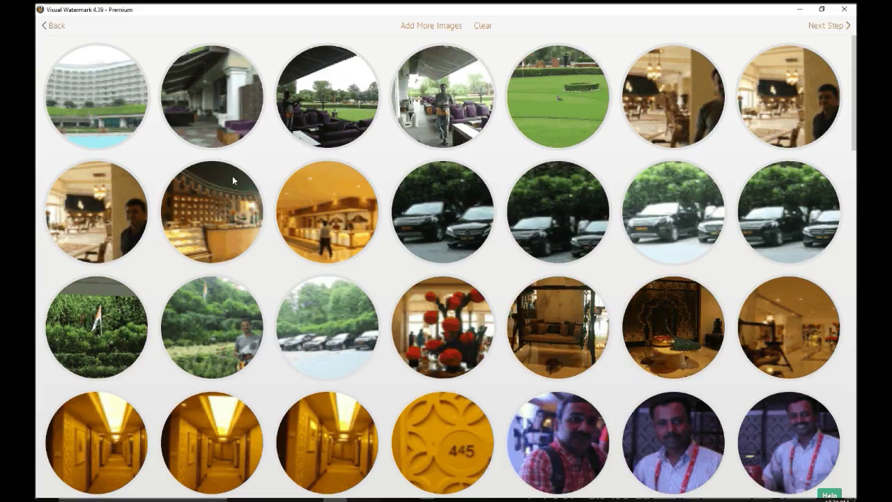
- Advance to the watermark editing step and bring up the Add Watermark template gallery
click(834, 29)
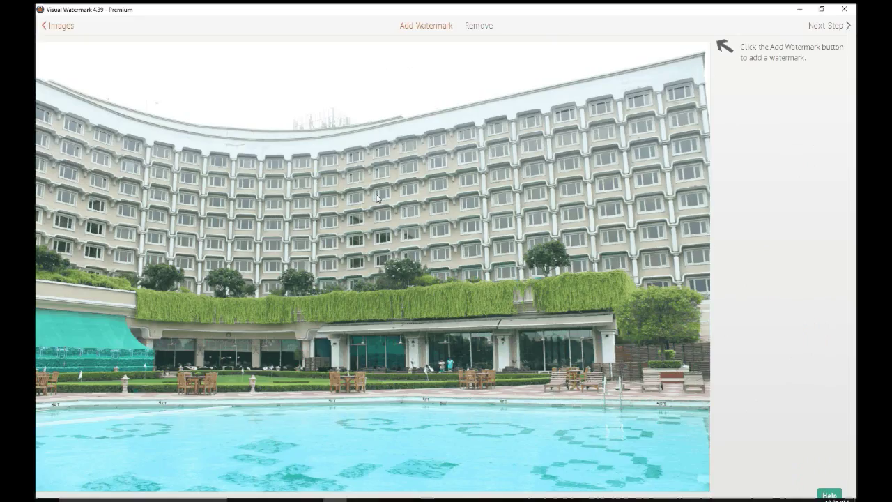
click(426, 27)
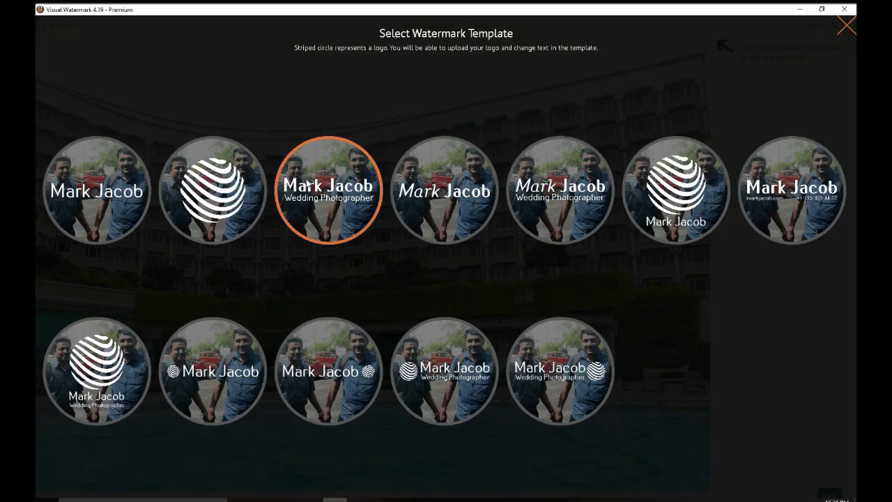
- Apply the logo-above-two-text-lines template and enlarge its logo and text
click(196, 234)
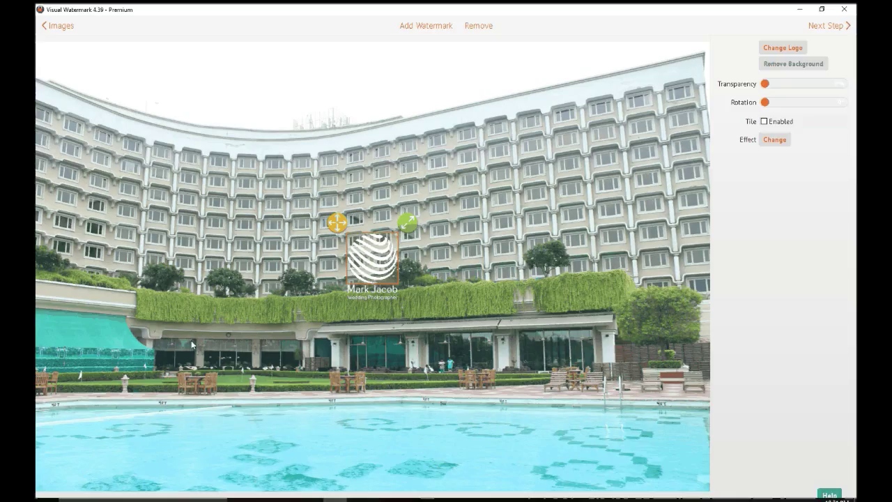
drag(407, 222, 433, 207)
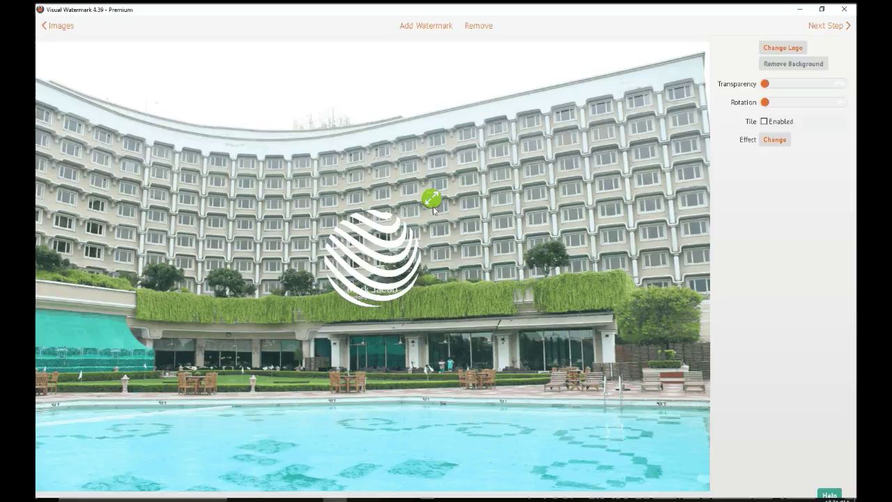
click(391, 301)
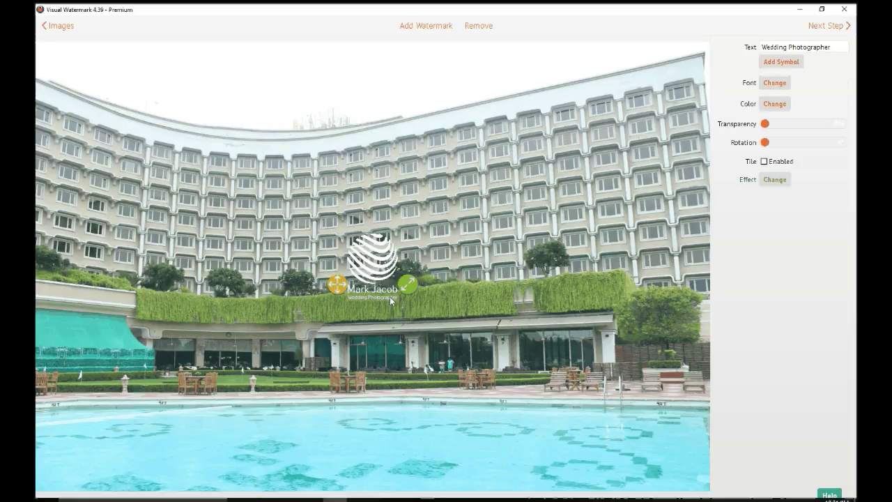
drag(408, 284, 424, 280)
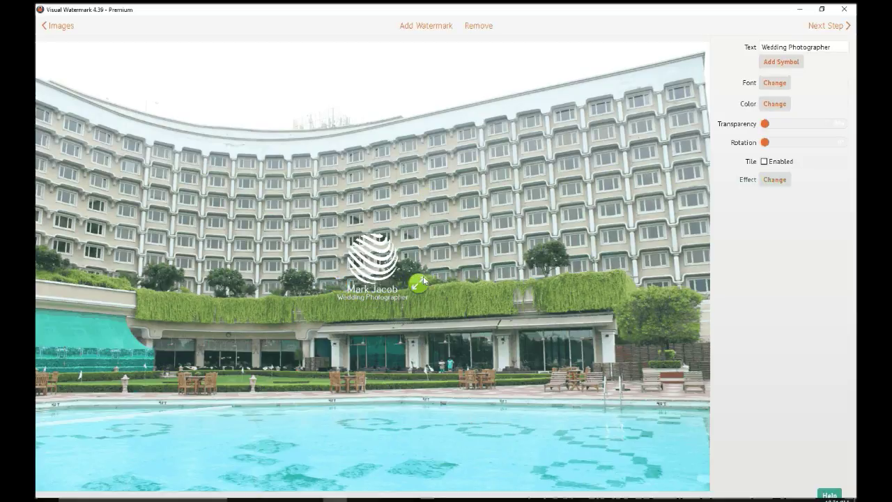
click(412, 298)
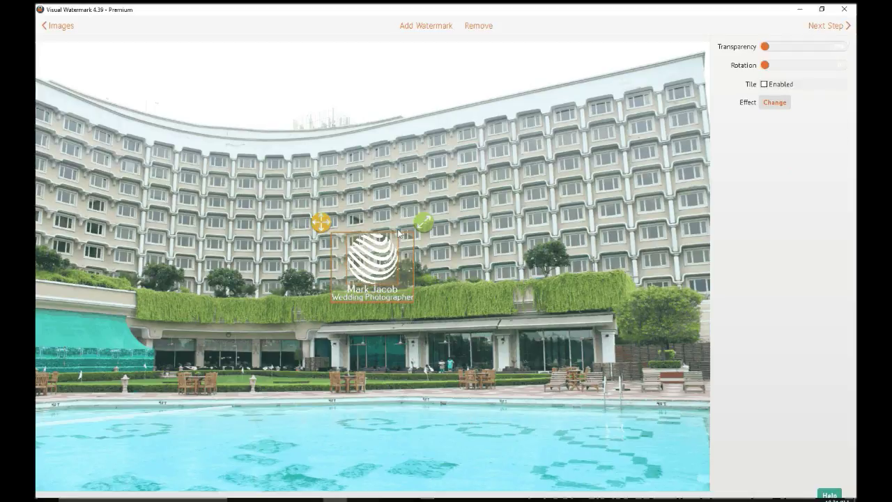
- Switch to the striped-logo-with-name template, enlarge it slightly, and select its name text
click(430, 28)
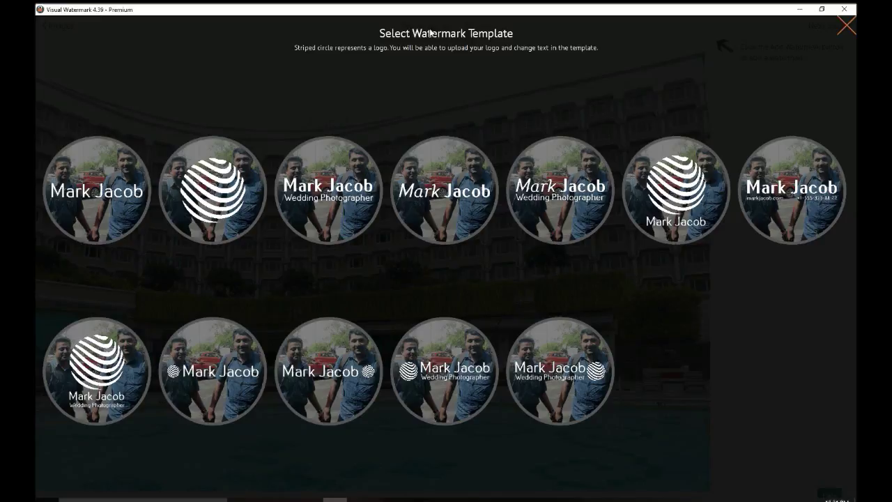
click(675, 202)
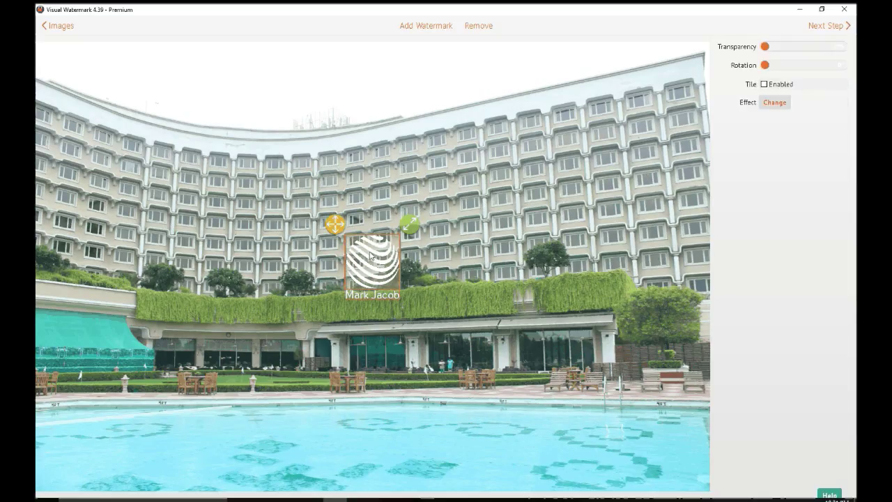
drag(410, 223, 428, 204)
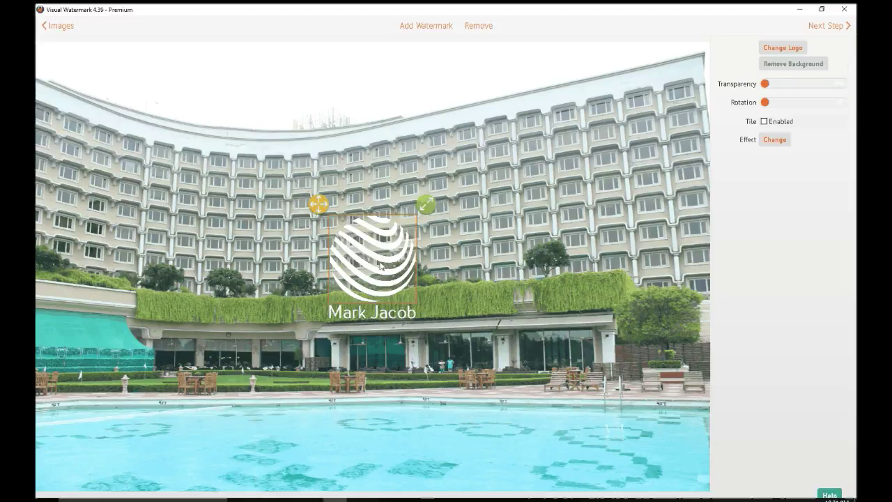
click(372, 311)
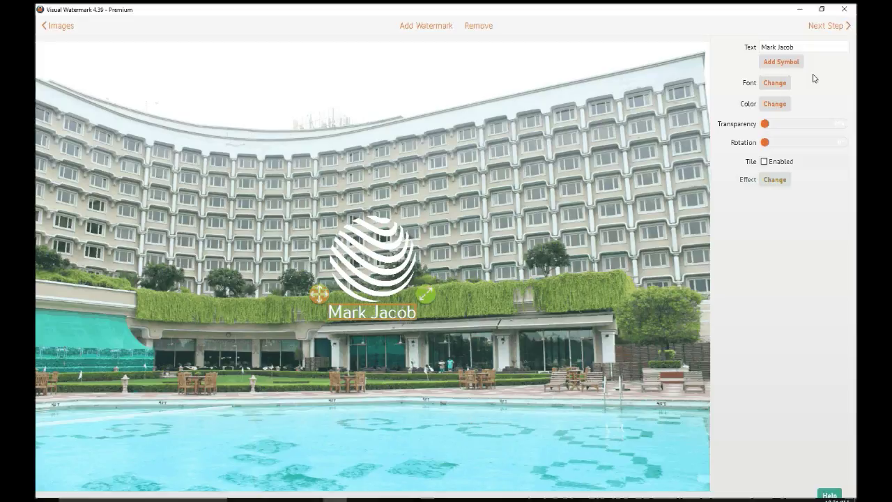
triple_click(777, 47)
text(w)
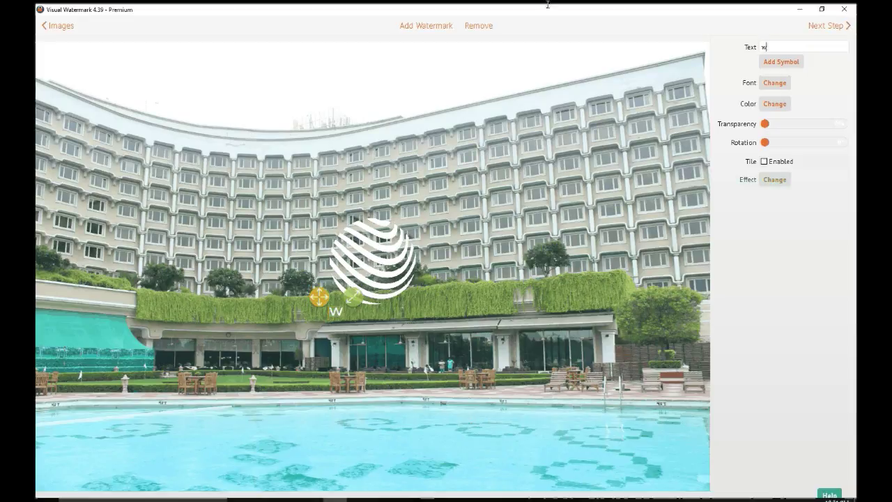
text(ww.techtr)
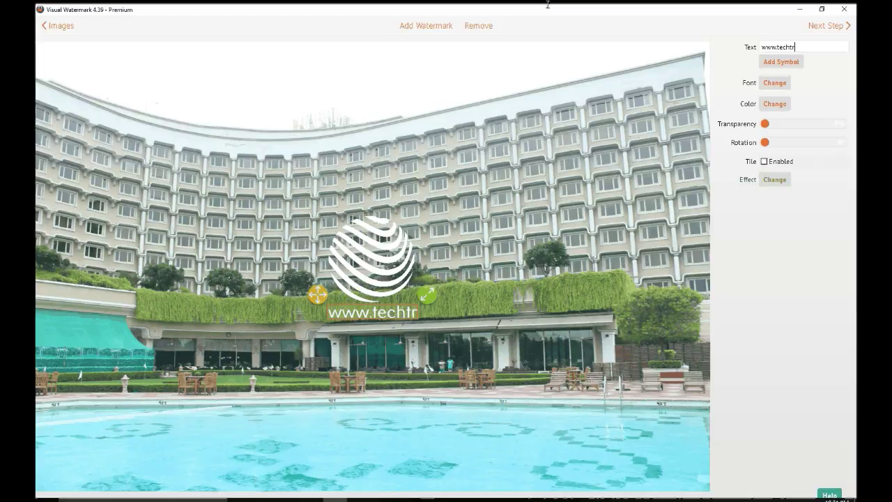
text(aveleat.com)
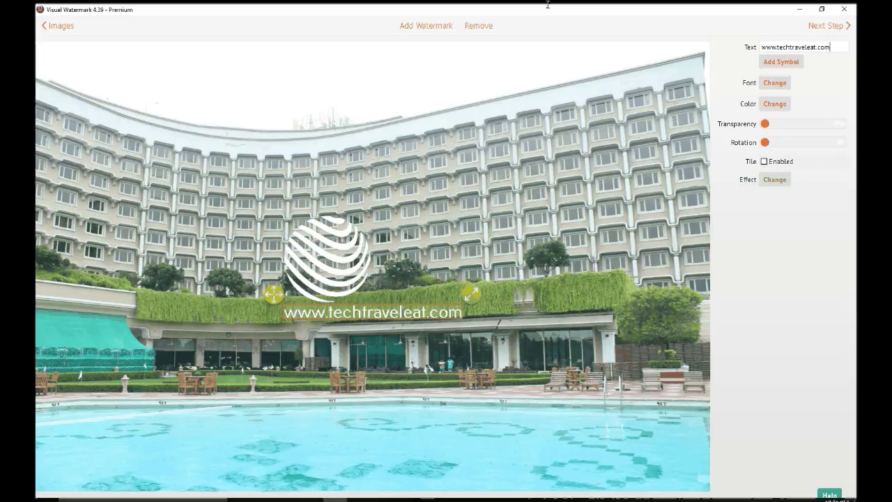
click(774, 82)
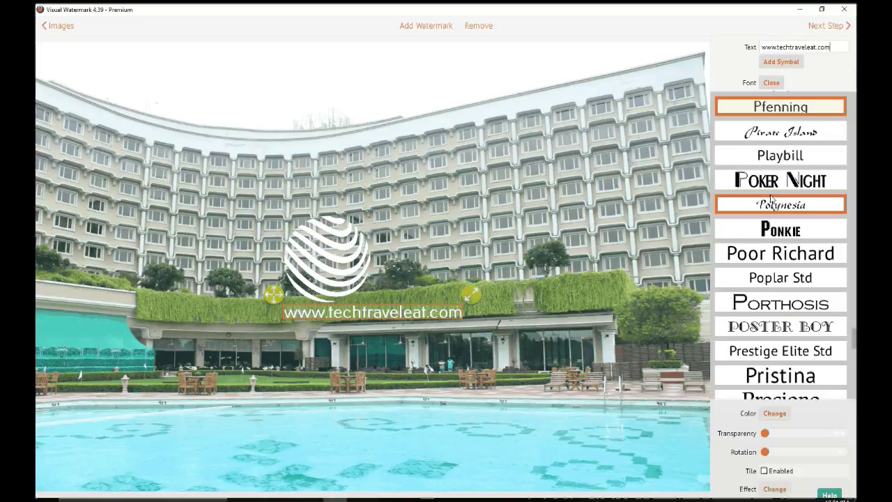
scroll(809, 348, down, 3)
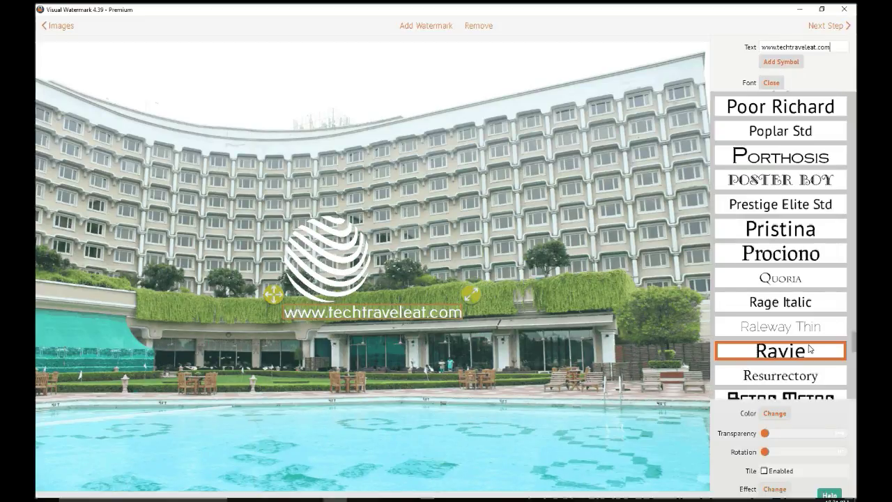
scroll(808, 345, down, 3)
click(792, 335)
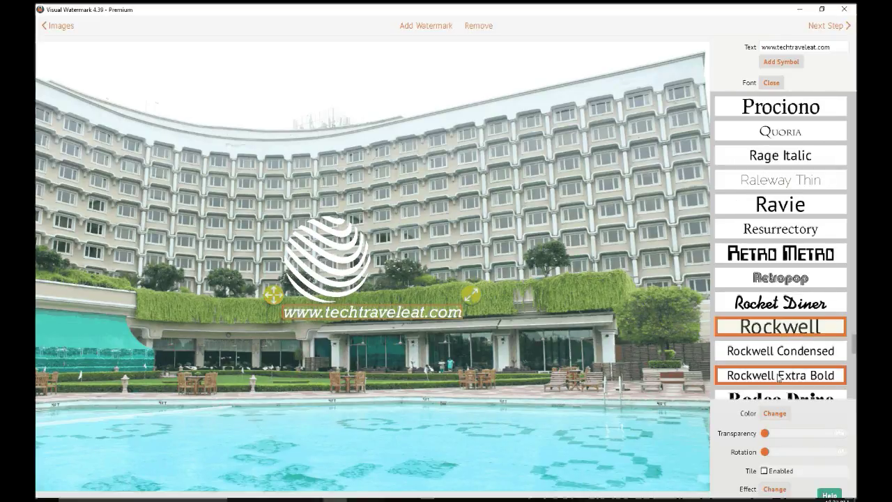
click(777, 327)
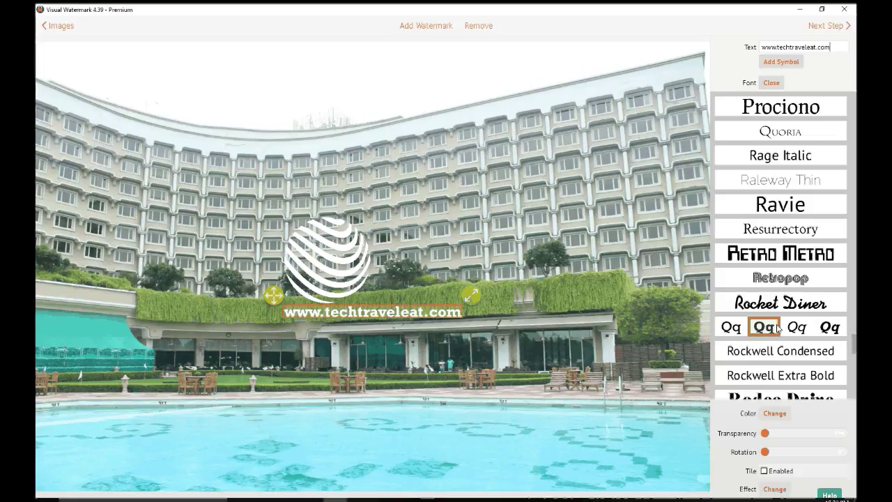
click(771, 83)
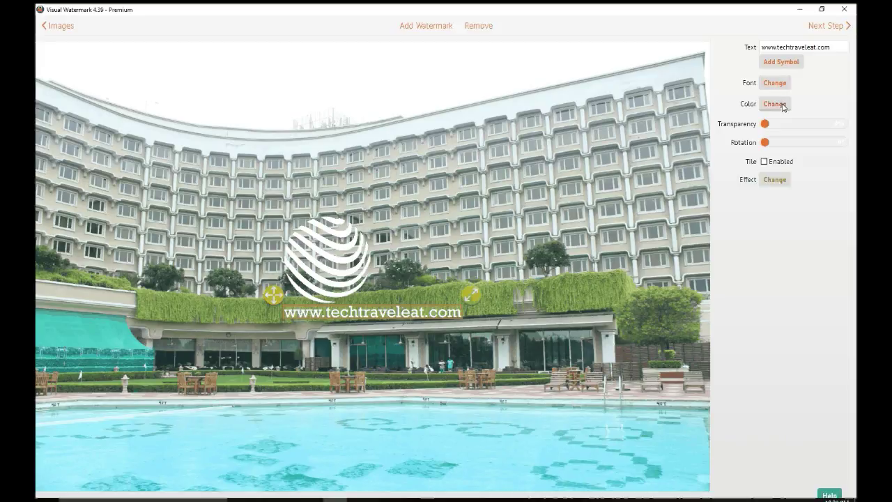
click(775, 105)
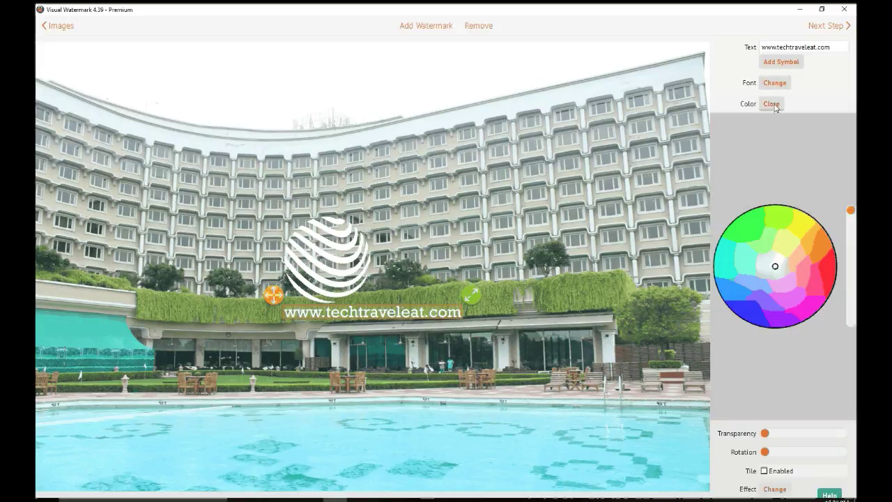
click(773, 105)
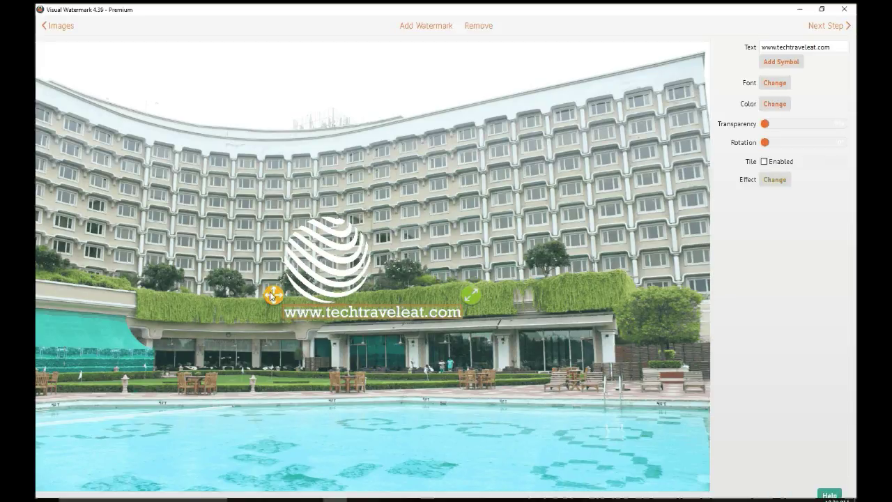
- Move the URL text to the bottom-right corner and place the striped logo just above it
drag(272, 296, 681, 469)
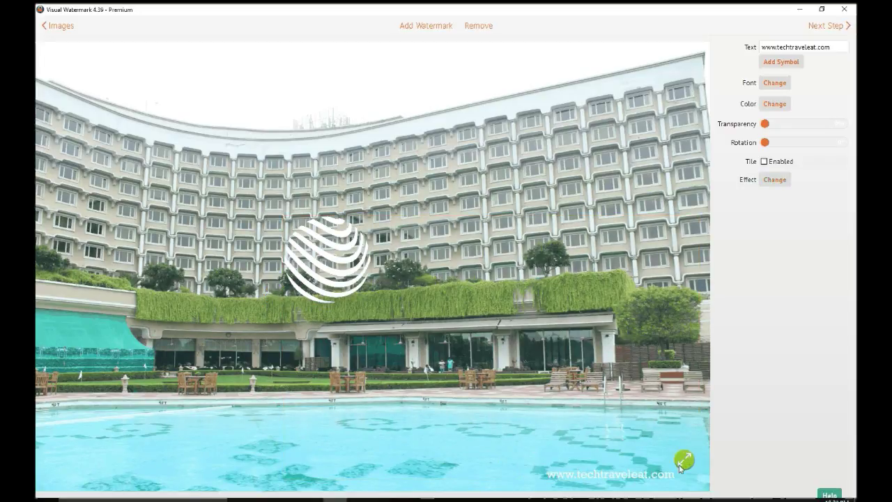
drag(536, 459, 559, 463)
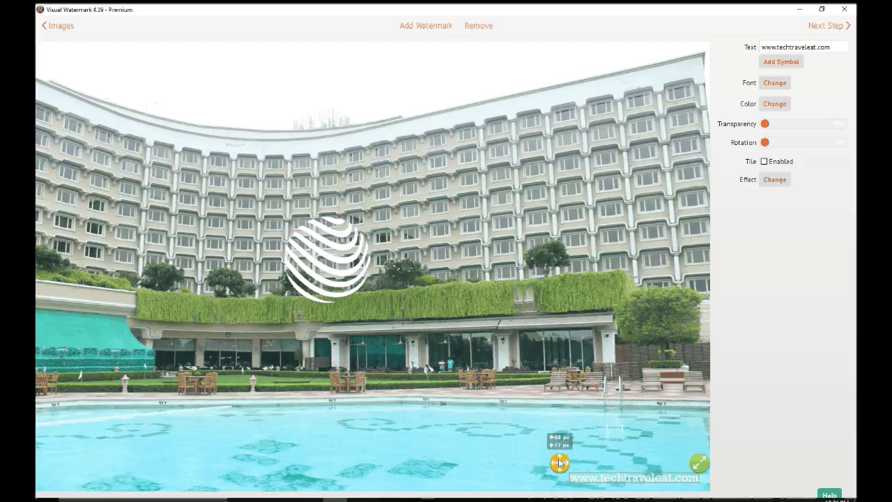
drag(273, 206, 579, 369)
click(647, 411)
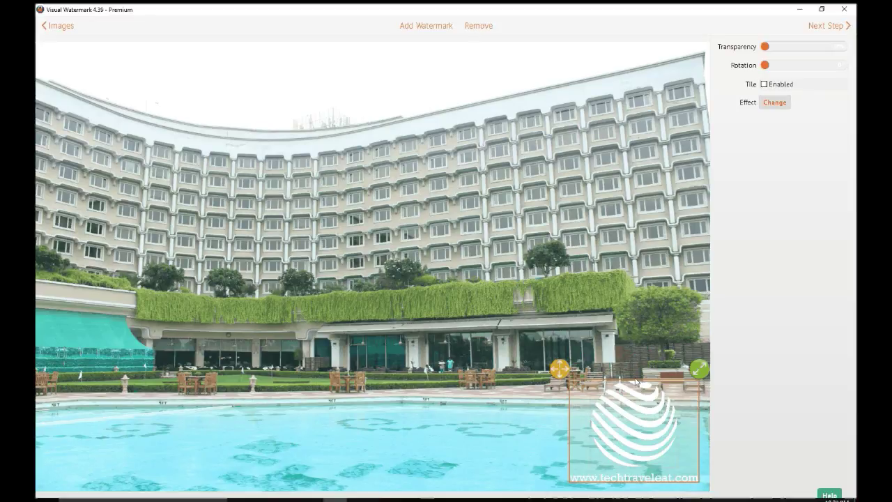
- Replace the striped logo with the logo01 image from Pictures, positioned above the URL
click(623, 425)
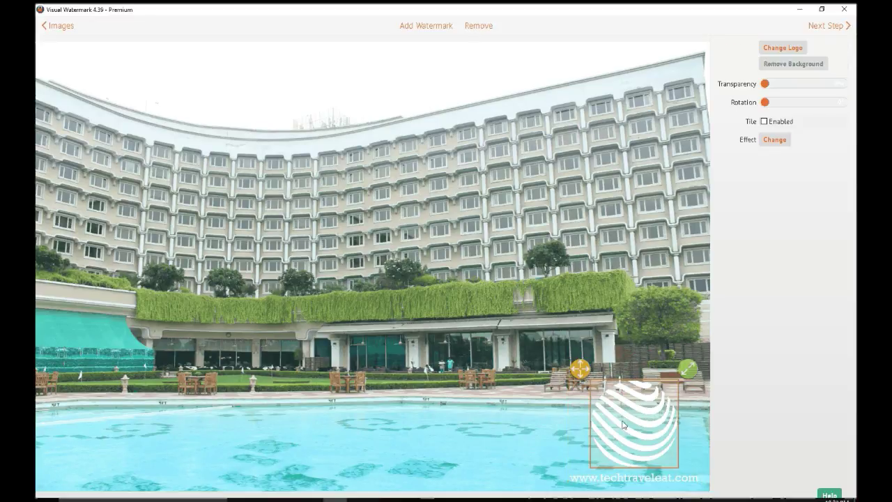
click(788, 50)
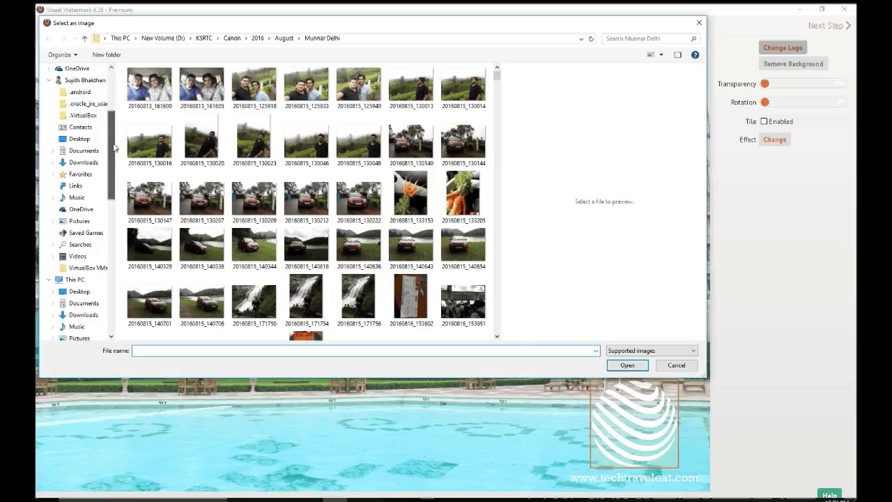
scroll(77, 111, up, 3)
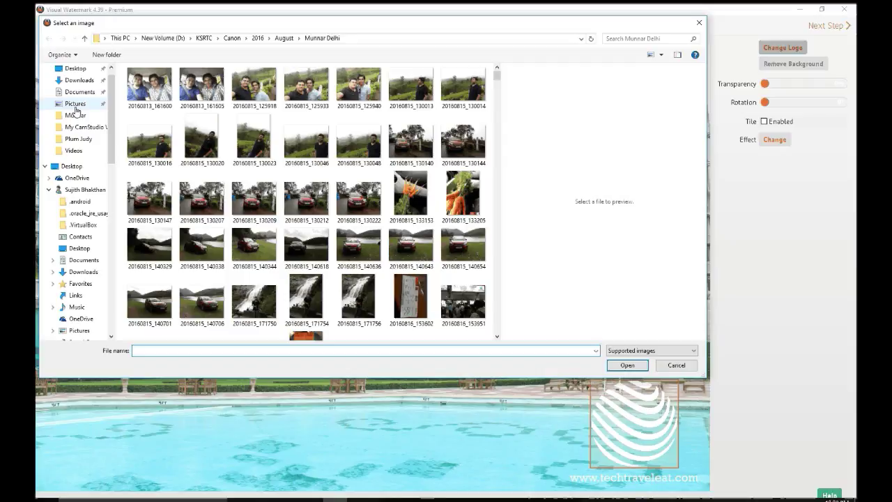
click(75, 105)
click(358, 297)
scroll(465, 277, down, 3)
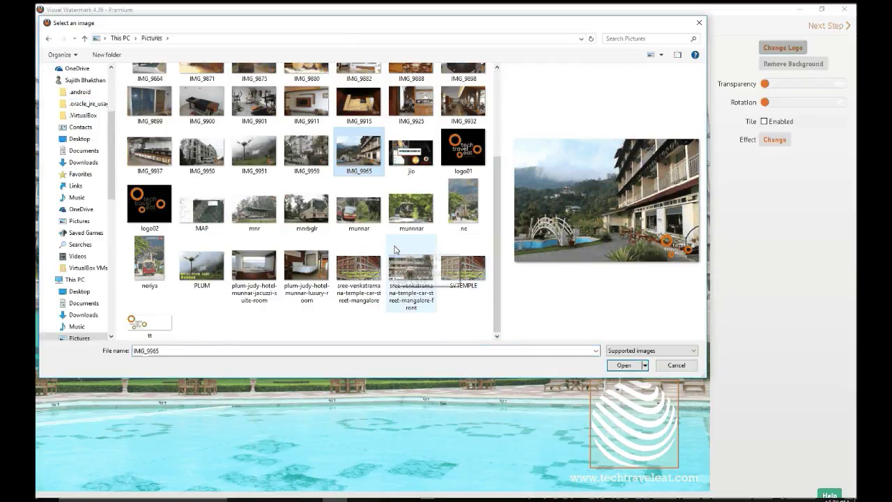
click(462, 152)
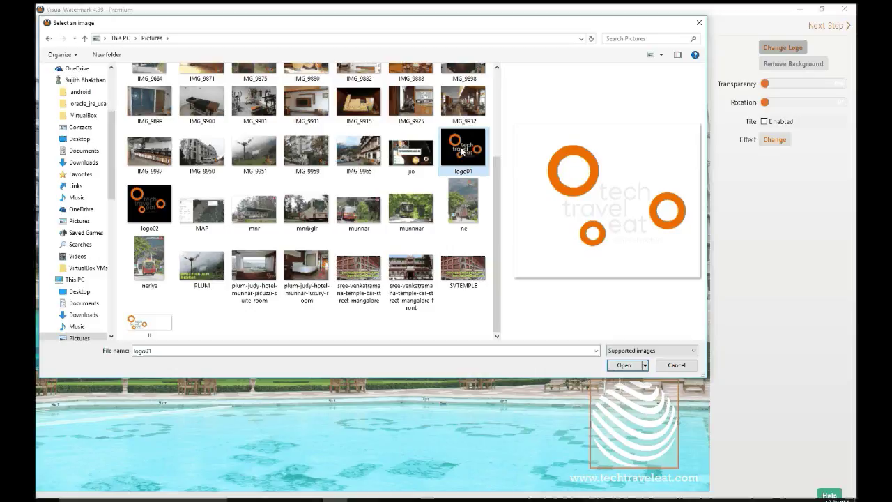
double_click(462, 152)
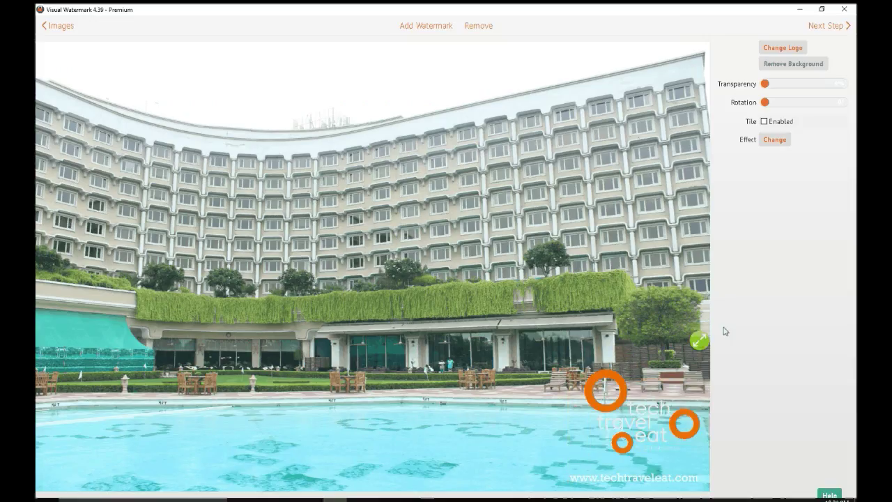
drag(545, 342, 541, 361)
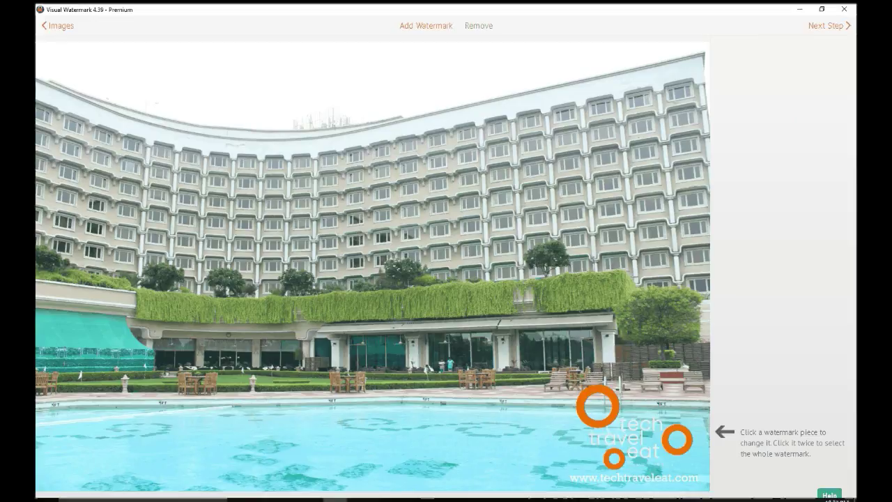
- Tile the logo watermark across the image at minimum tile span with low transparency
click(598, 419)
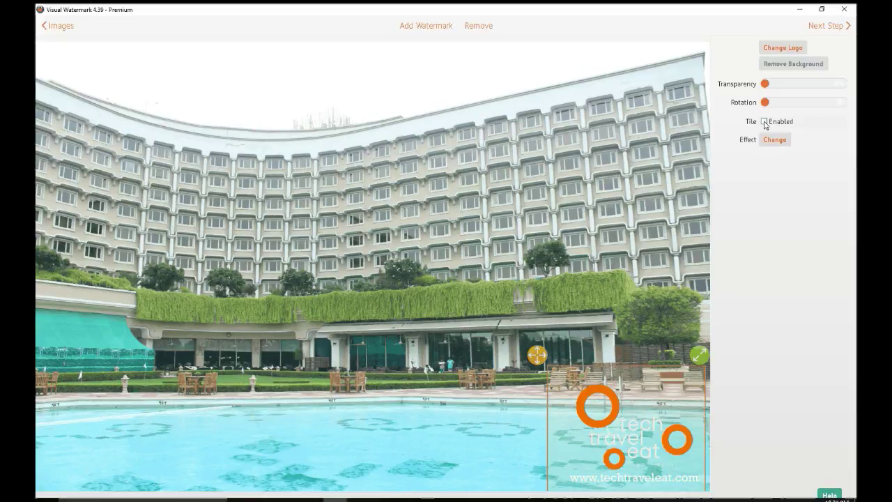
click(764, 122)
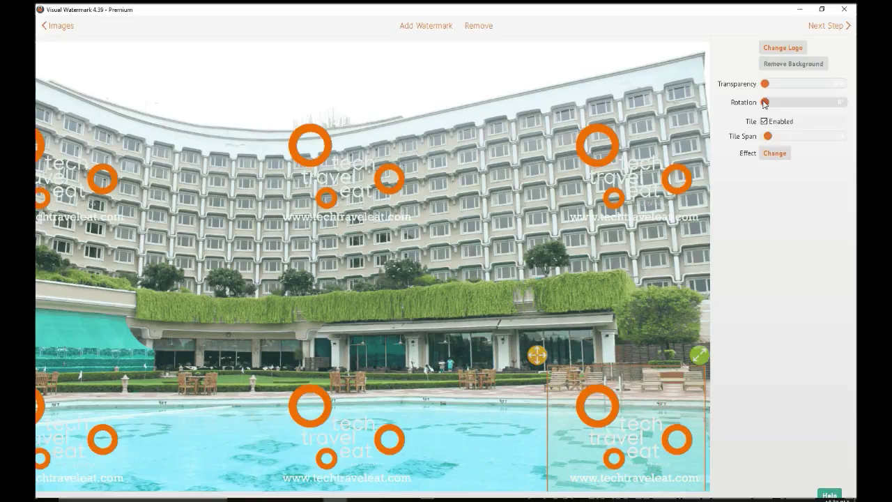
drag(767, 136, 781, 136)
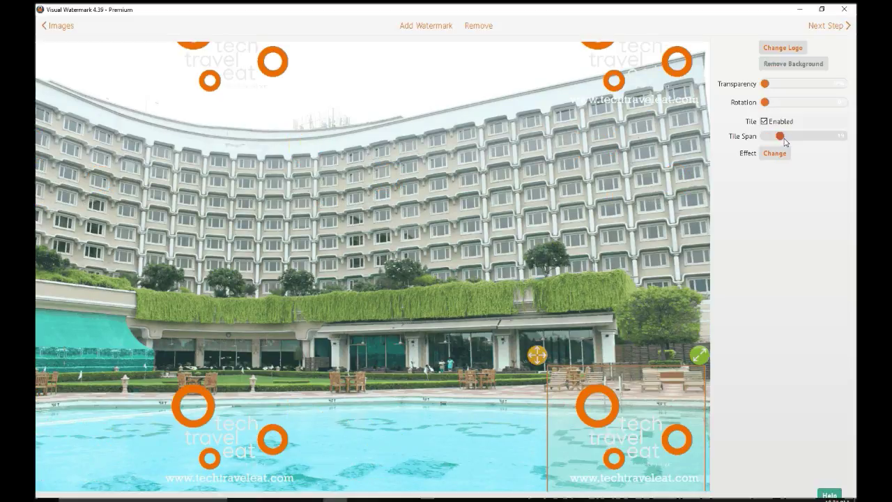
drag(785, 140, 765, 137)
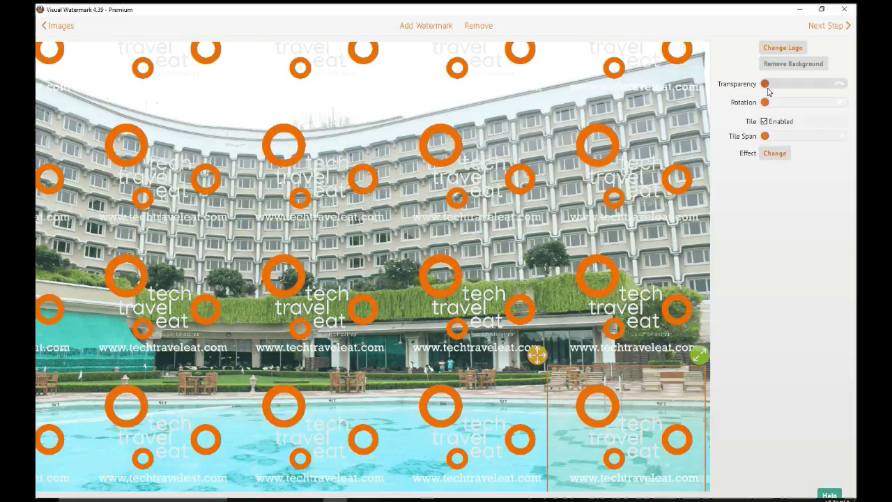
drag(766, 84, 765, 114)
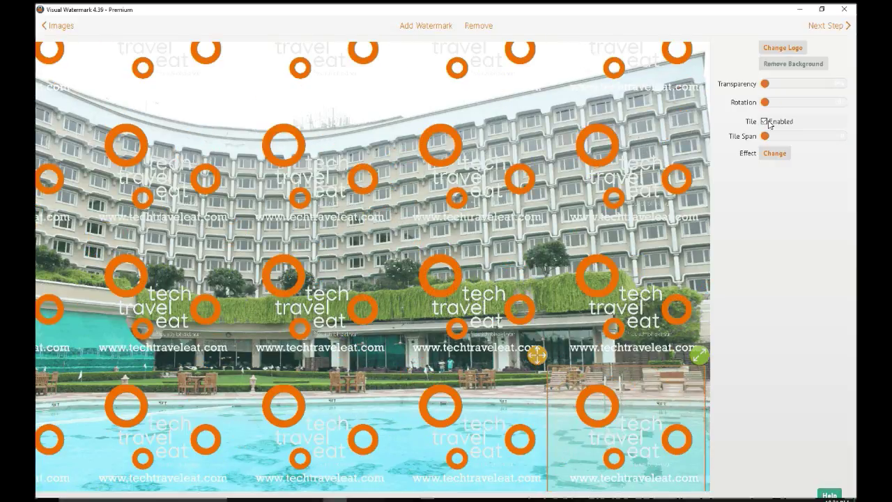
- Disable tiling, shrink the bottom-right logo, align the URL text beneath it, and continue to output
click(764, 121)
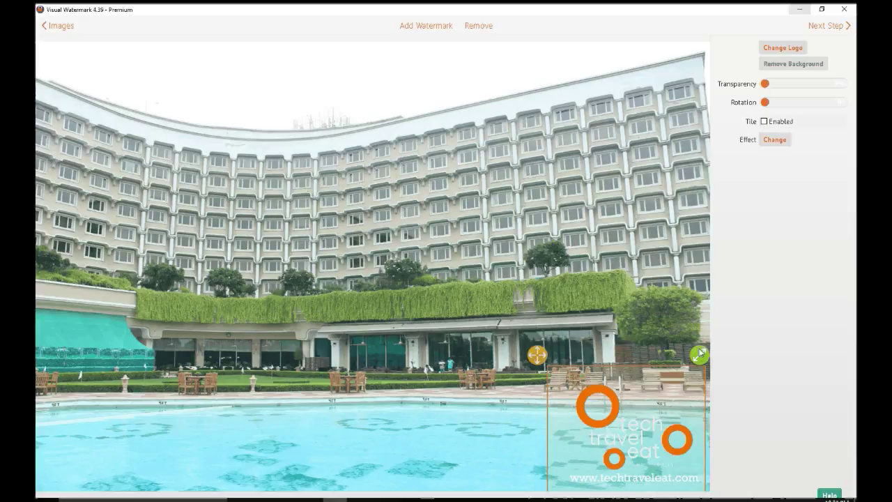
drag(700, 354, 673, 446)
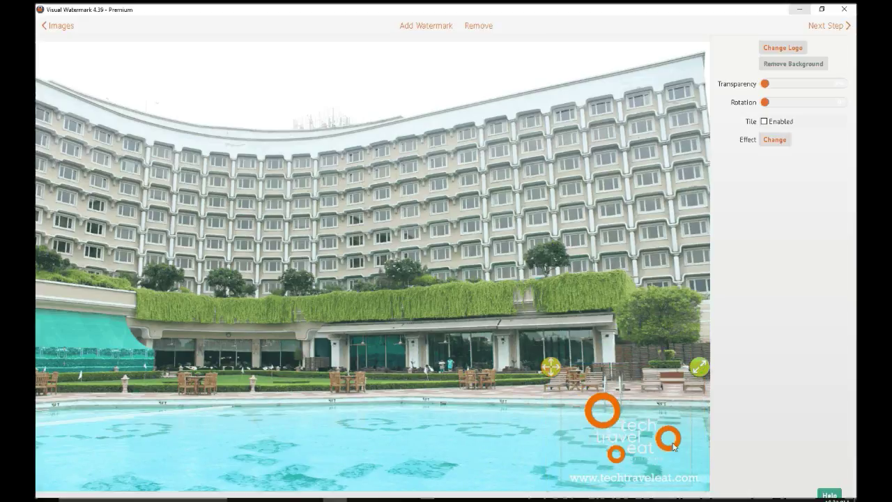
click(646, 469)
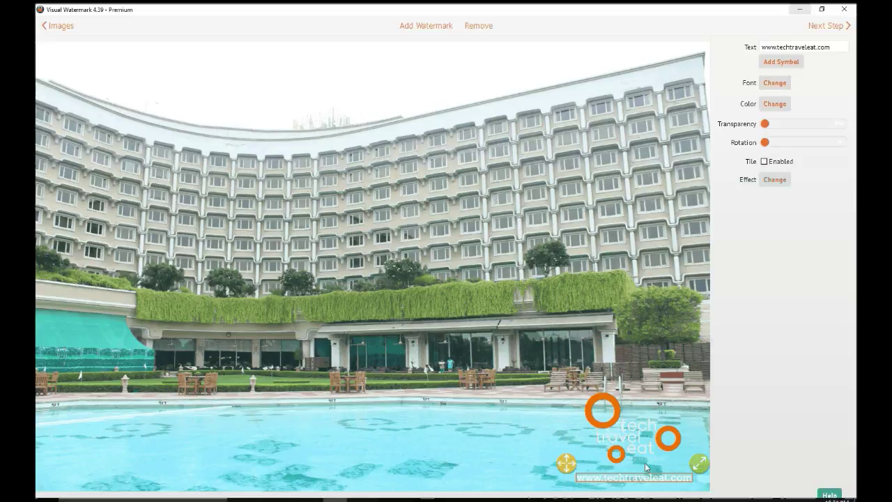
drag(646, 468, 649, 466)
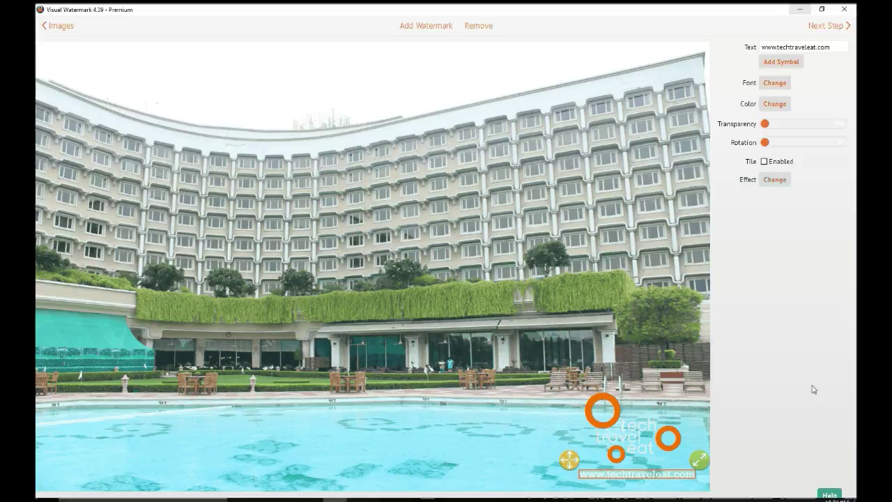
click(828, 25)
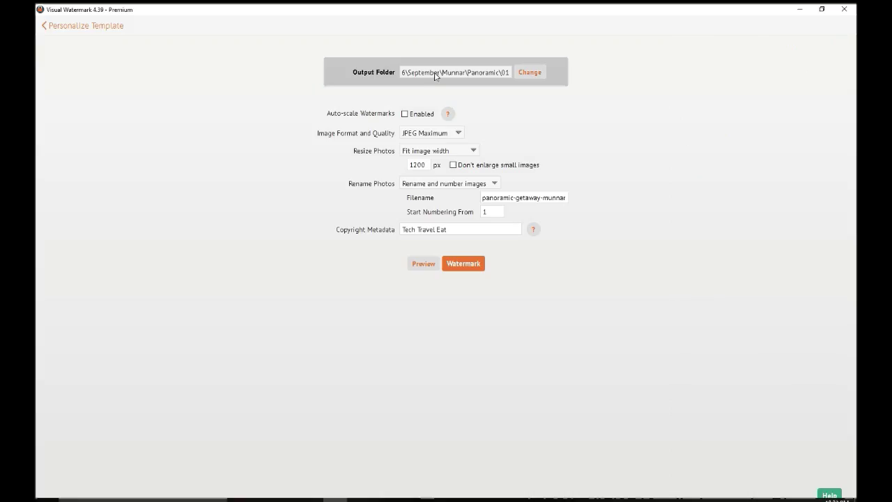
- Create a new folder named Watermark inside Pictures
click(530, 72)
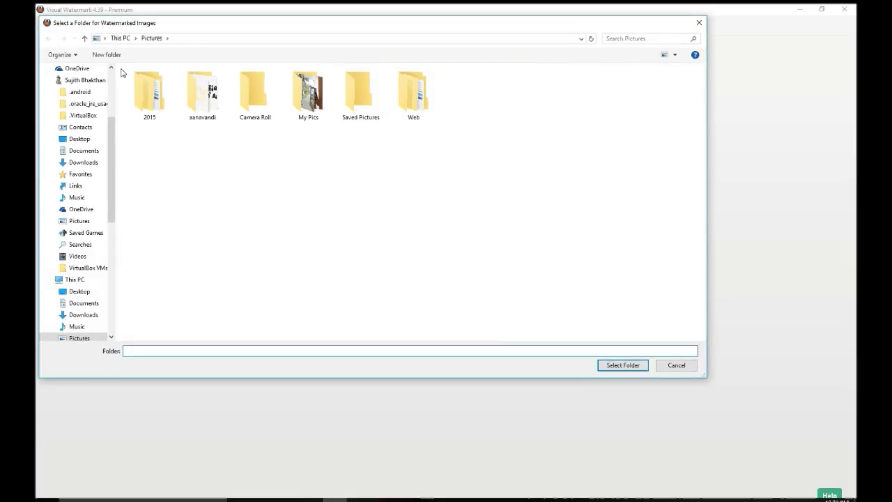
click(107, 54)
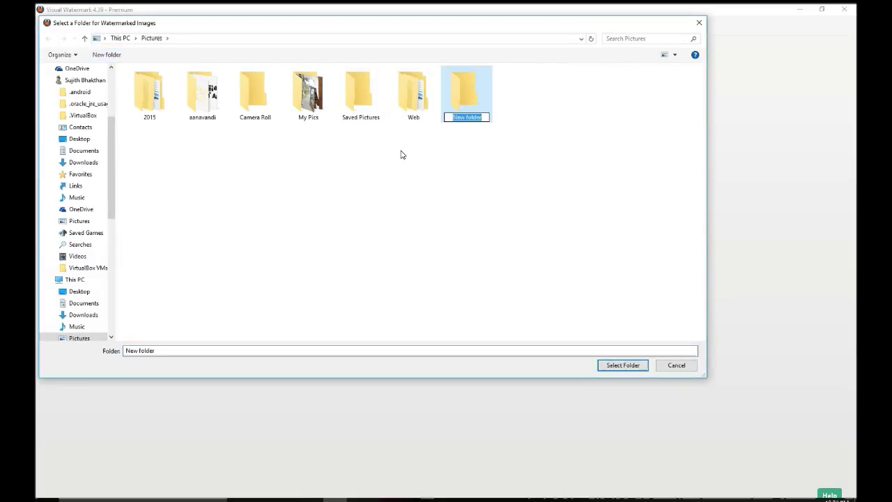
text(Watermark)
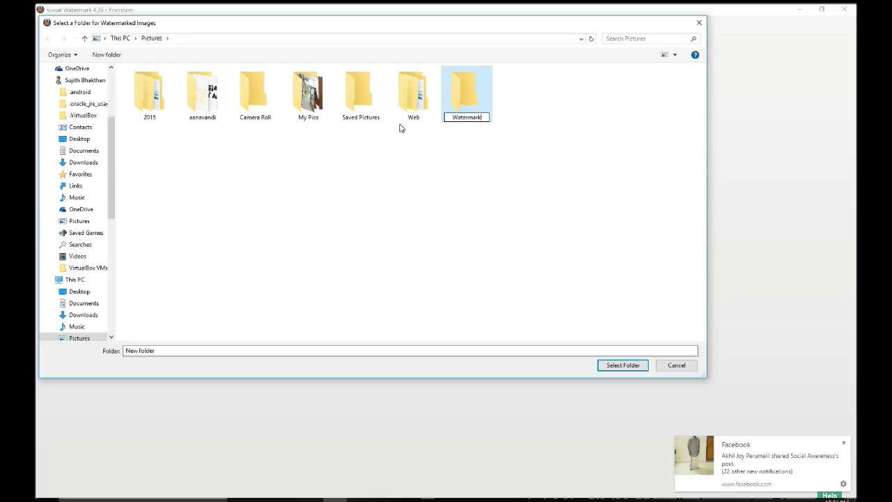
key(Return)
click(623, 366)
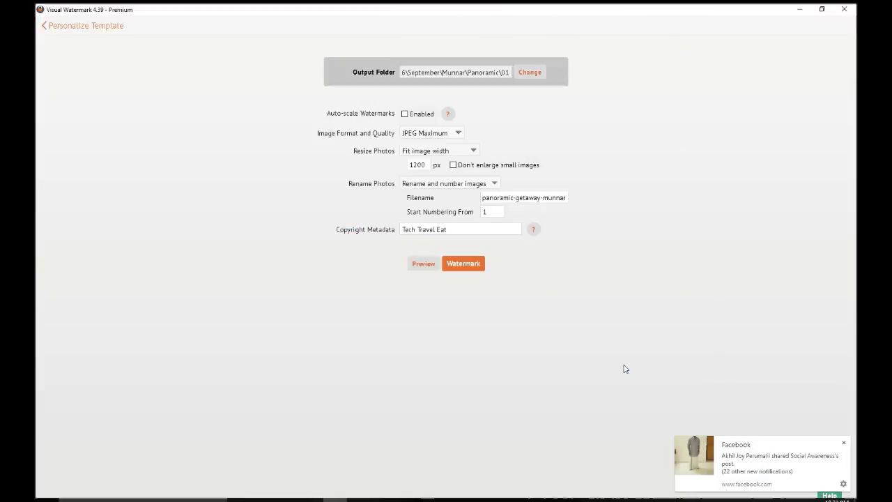
- Set Pictures > Watermark as the output folder
click(523, 72)
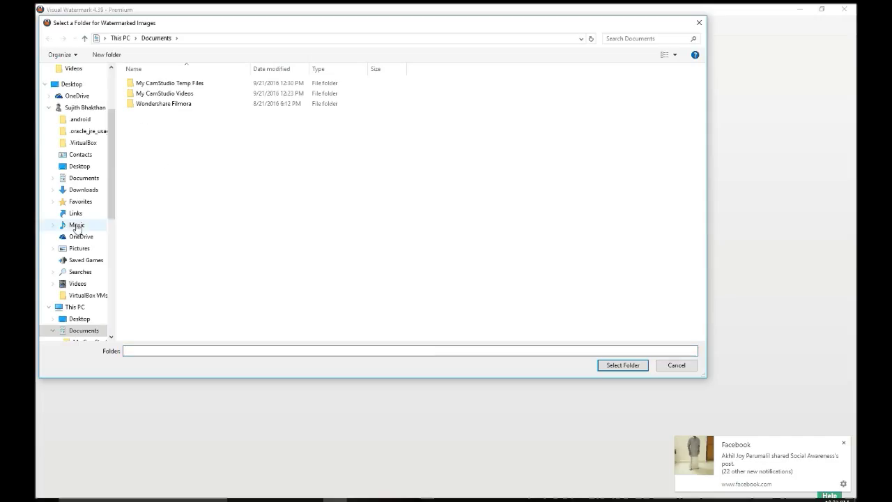
click(78, 248)
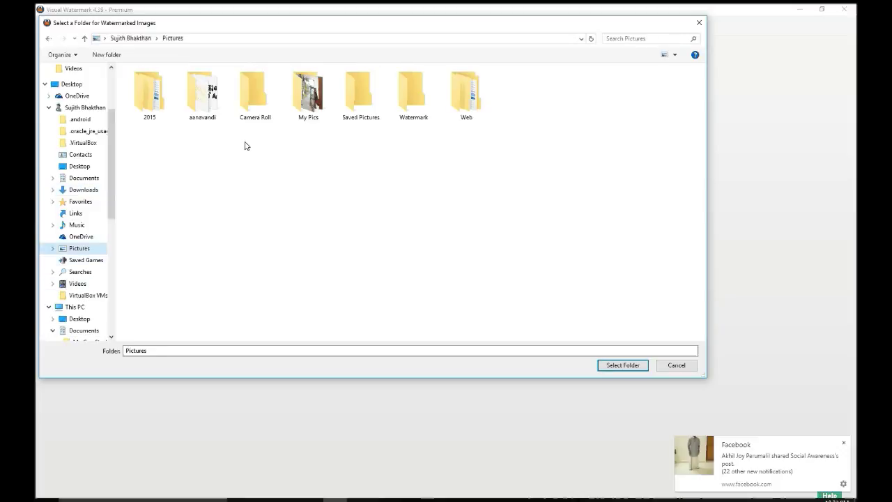
click(411, 94)
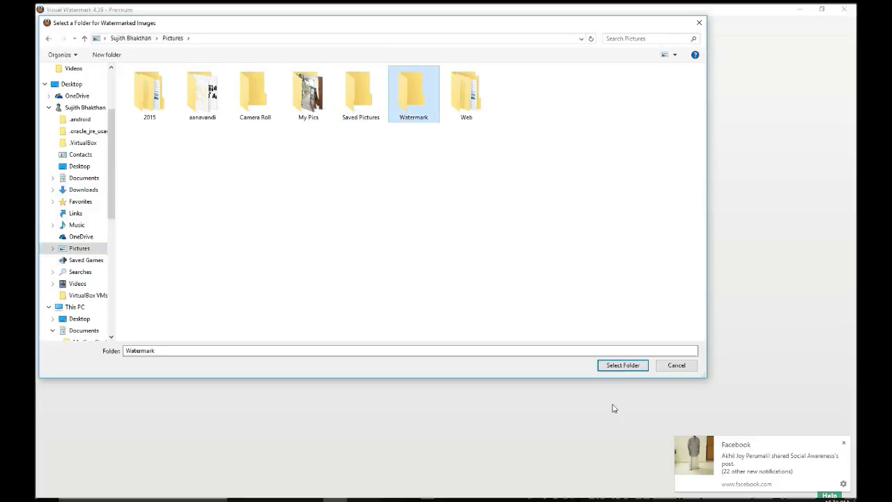
click(605, 365)
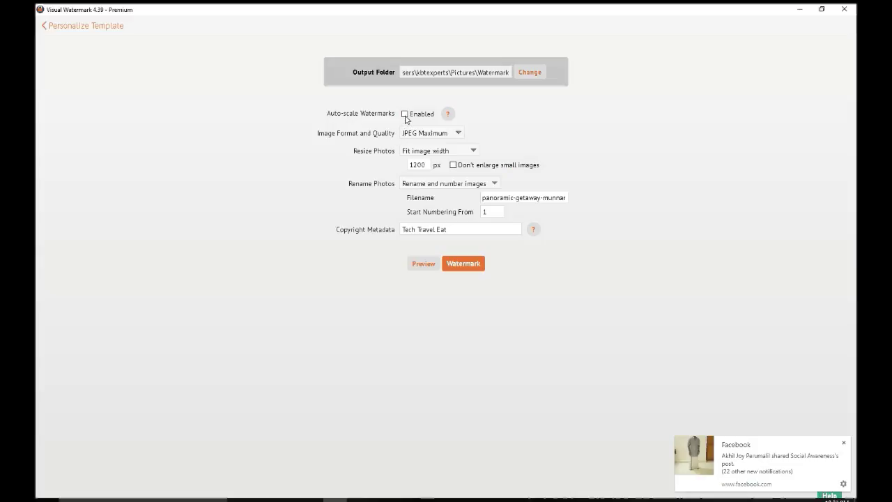
- Enable watermark auto-scaling and export as JPEG Superb resized to 1200 px width
click(405, 115)
click(459, 133)
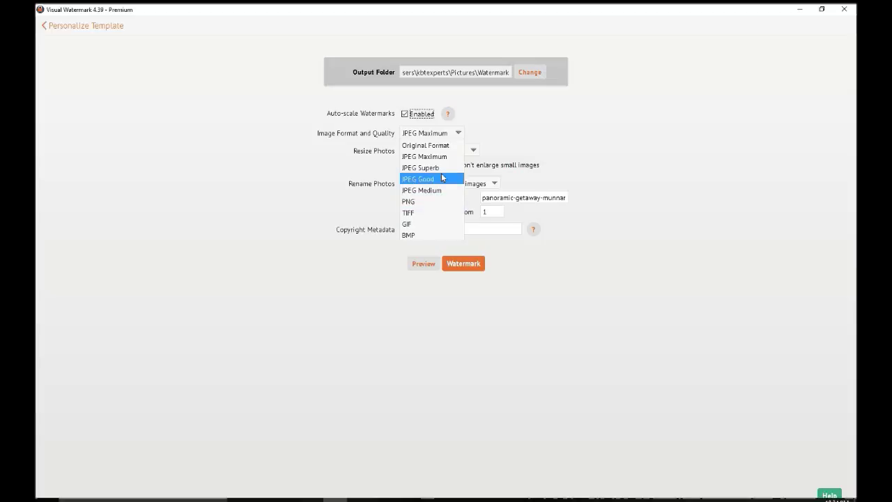
click(443, 170)
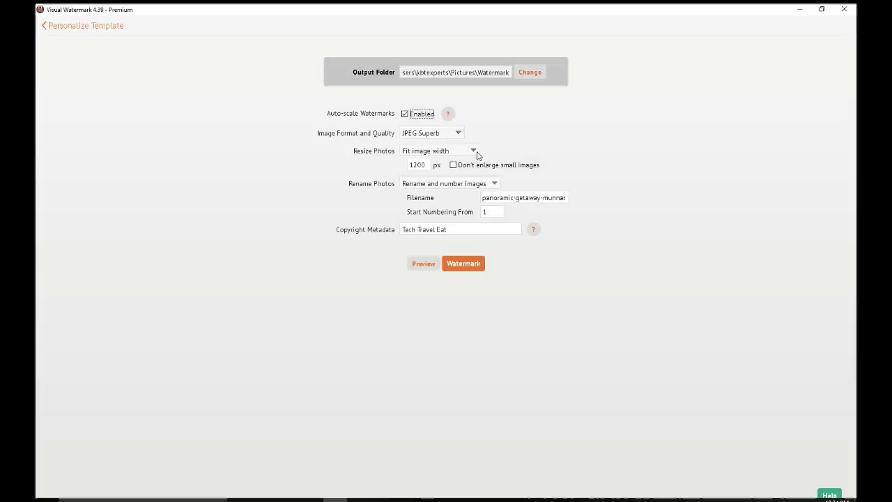
double_click(426, 165)
key(BackSpace)
text(1200)
key(Tab)
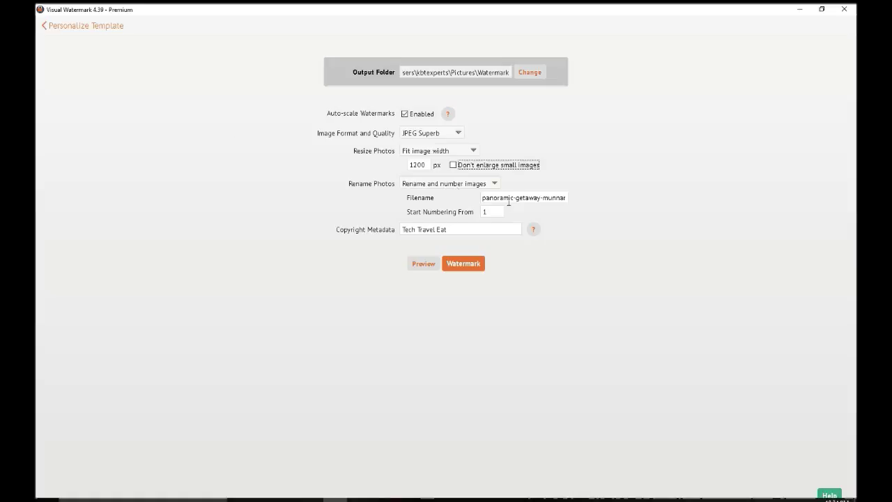
- Rename output files to test-watermark, numbered starting from 01
click(506, 199)
key(ctrl+a)
key(BackSpace)
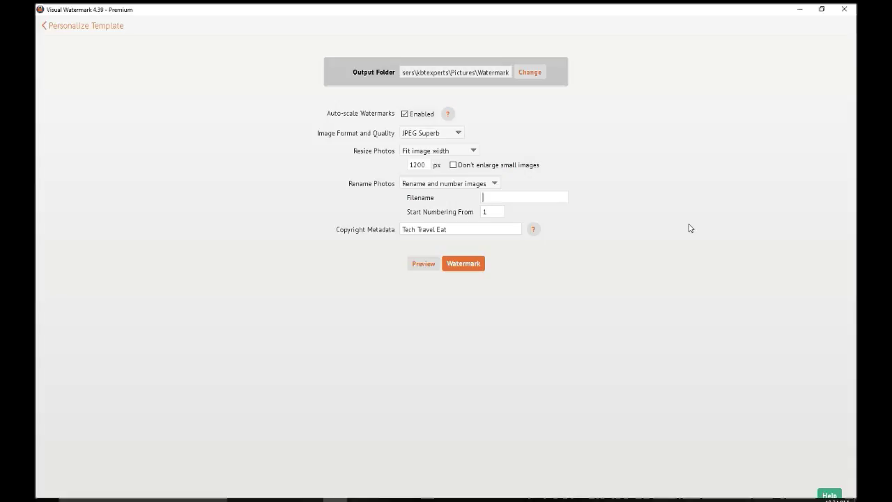
text(tesst)
key(BackSpace)
key(BackSpace)
text(t-watermark)
key(Tab)
text(01)
- Preview the awning sofa, man with camera and man walking terrace photos
click(421, 265)
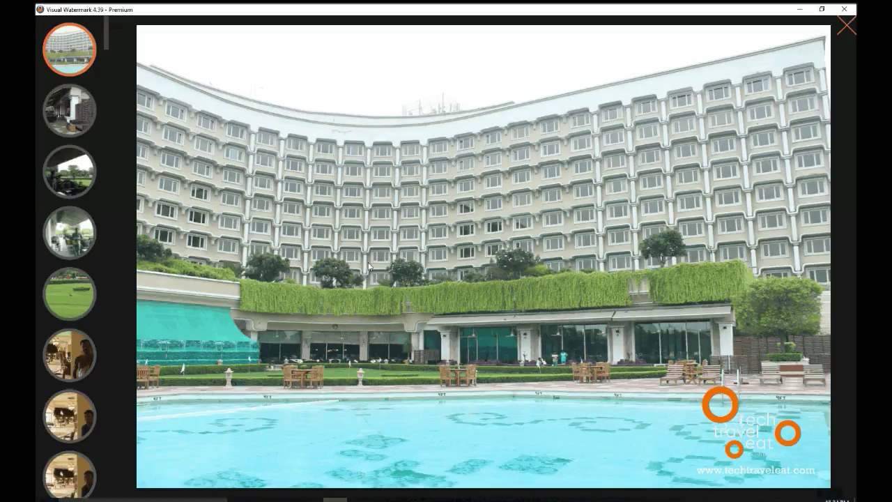
click(69, 110)
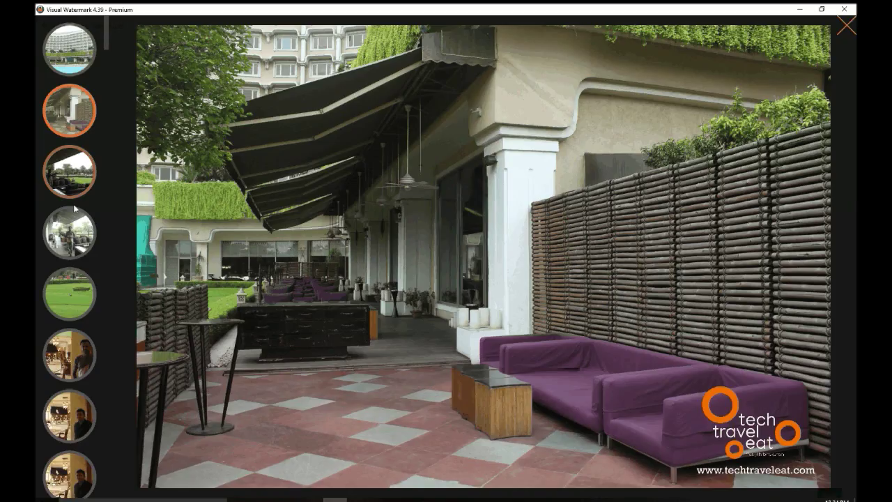
click(78, 237)
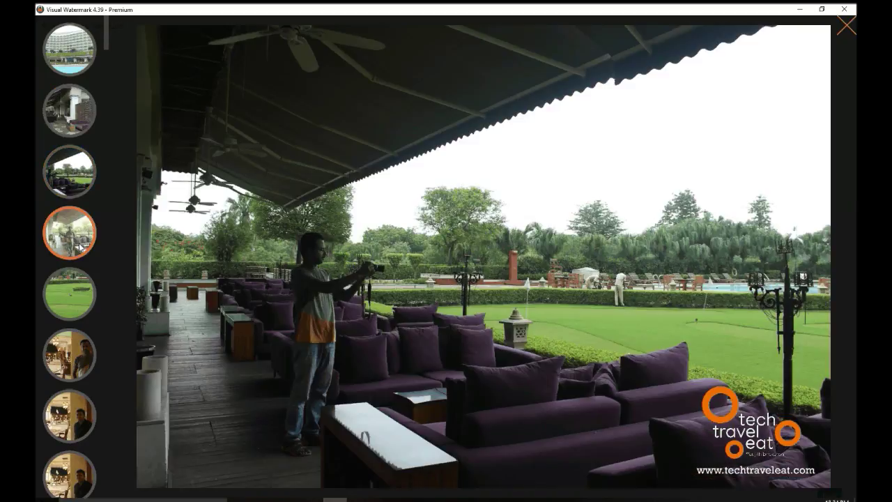
click(69, 355)
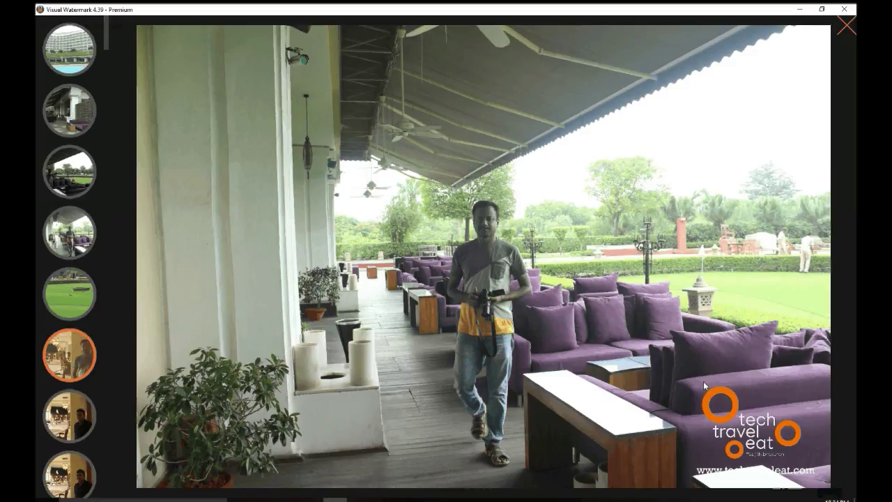
- Check the next preview, close it, and start watermarking all the photos
key(Right)
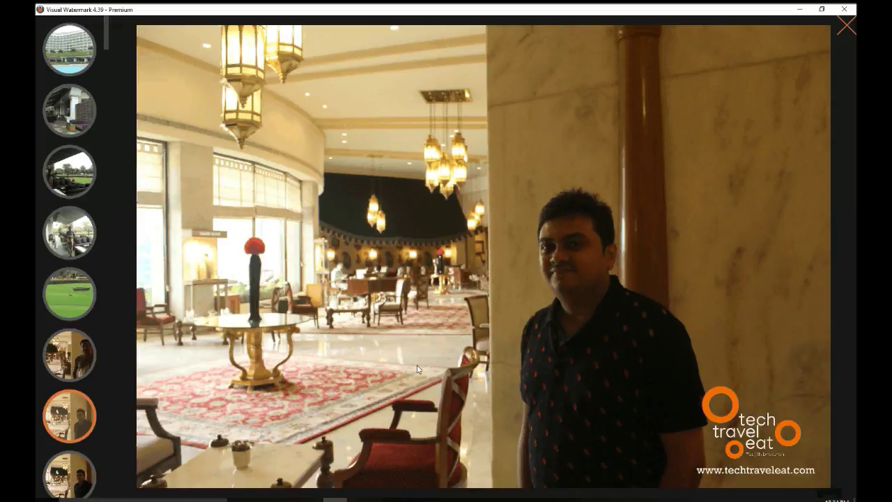
key(Escape)
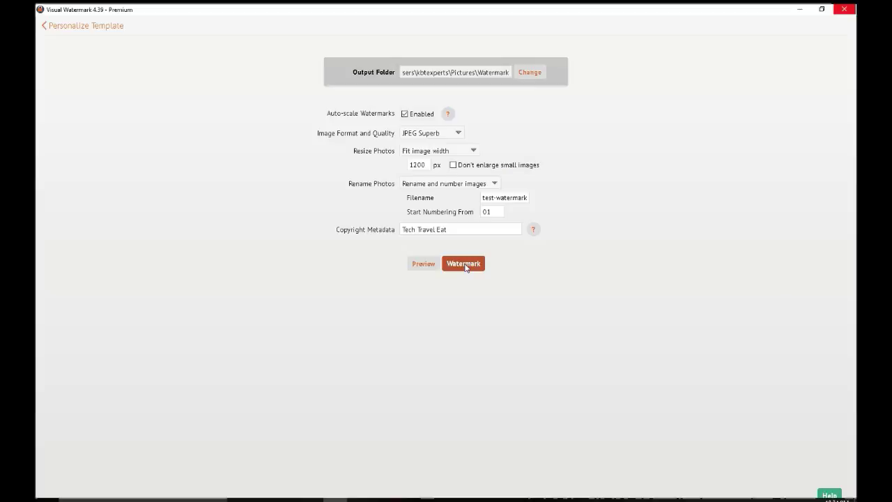
click(464, 263)
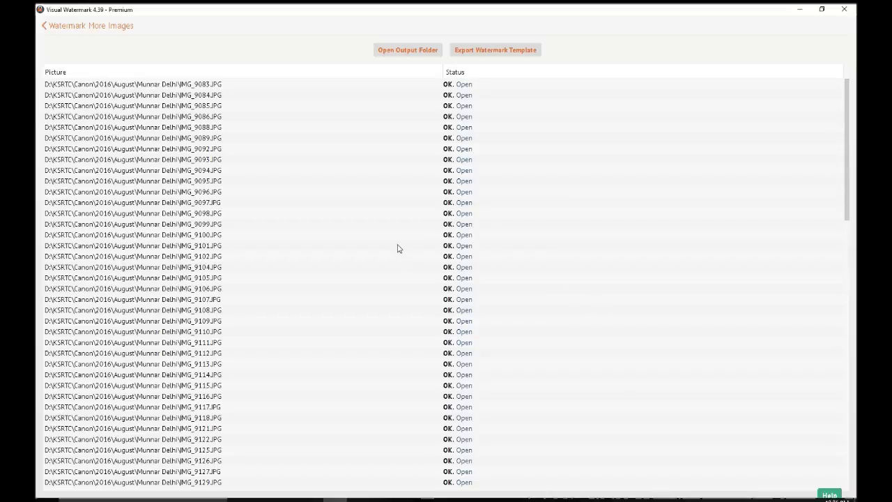
- Scroll through the results list to confirm every photo is marked OK
scroll(429, 244, down, 15)
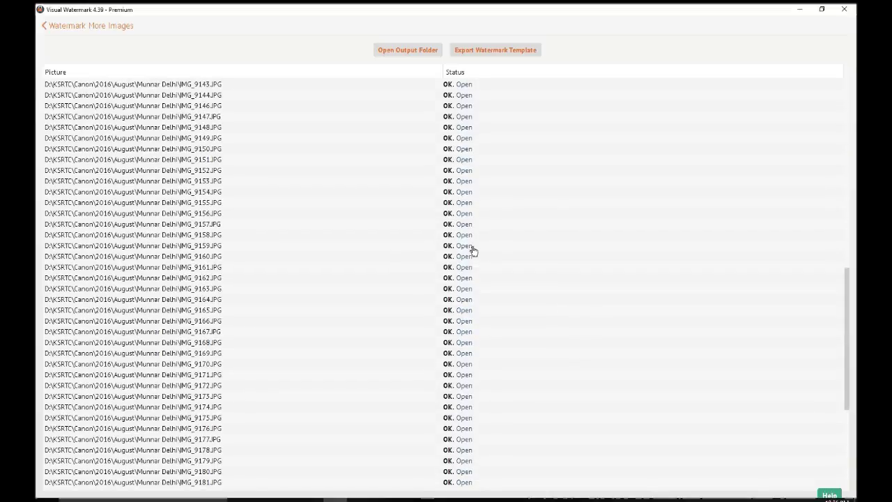
scroll(472, 251, up, 8)
scroll(472, 245, up, 9)
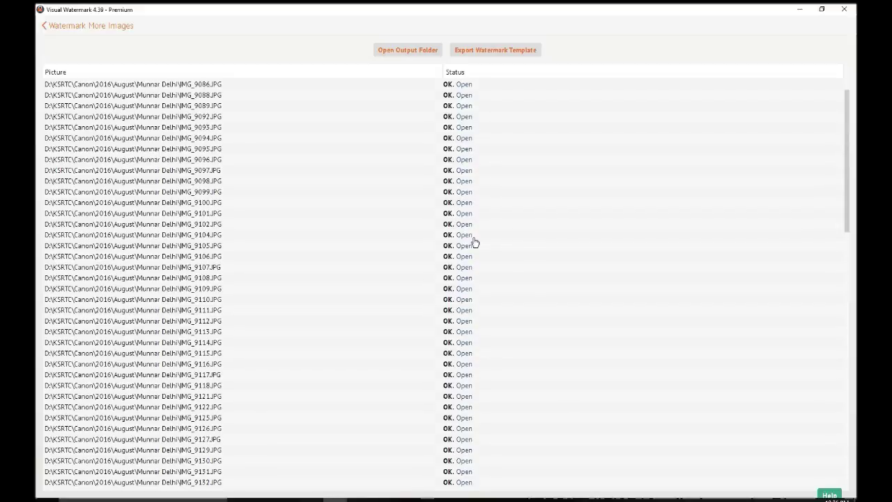
- Open the Watermark output folder, check its files' properties, and select test-watermark1
click(390, 51)
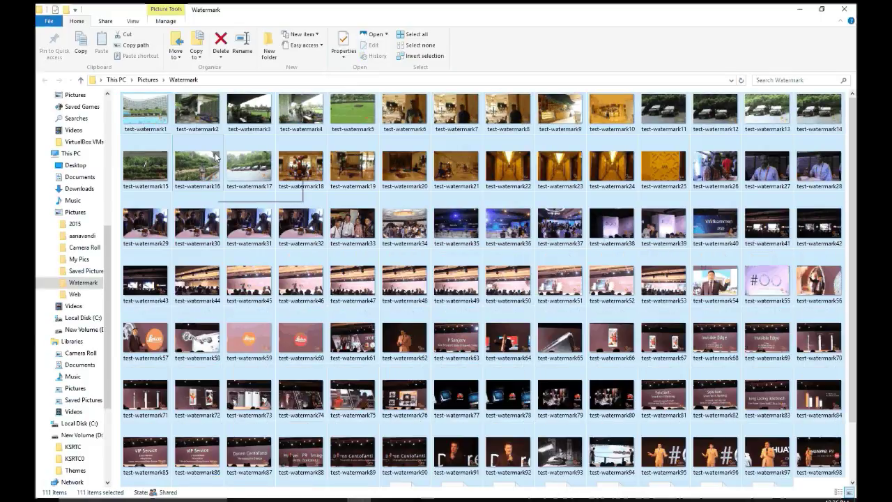
key(alt+Return)
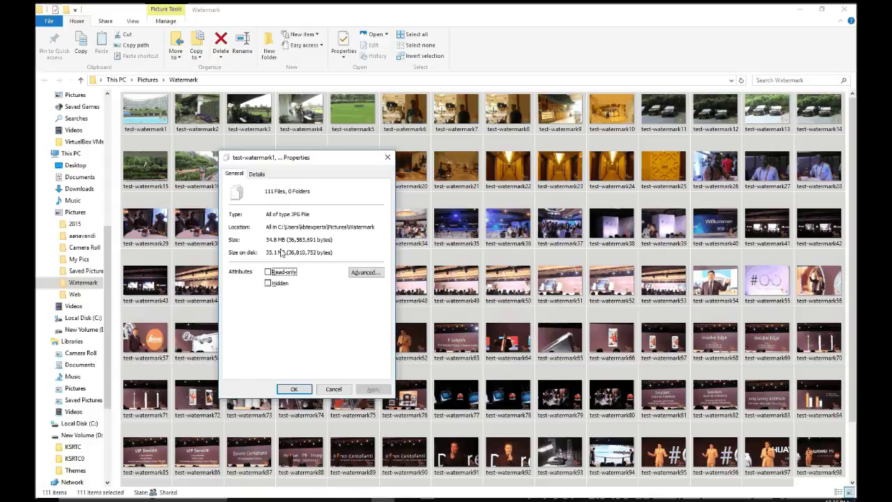
click(163, 118)
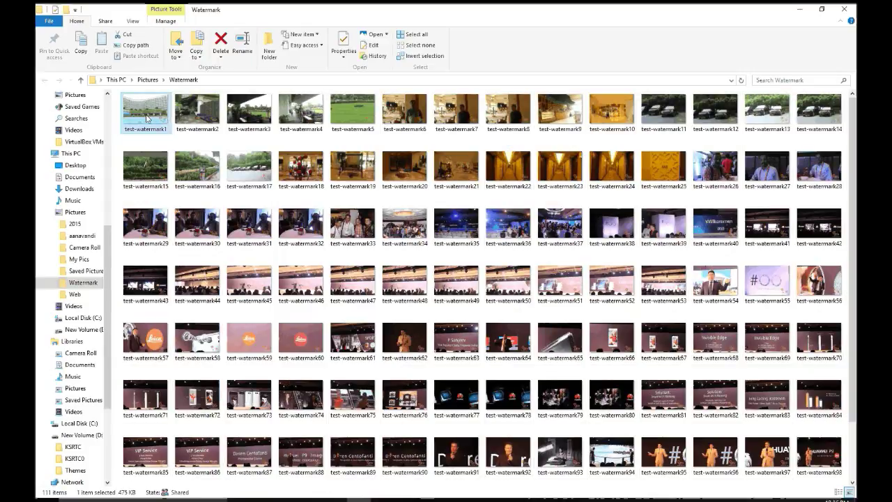
- View test-watermark1 in Photos and browse through to test-watermark29
double_click(147, 118)
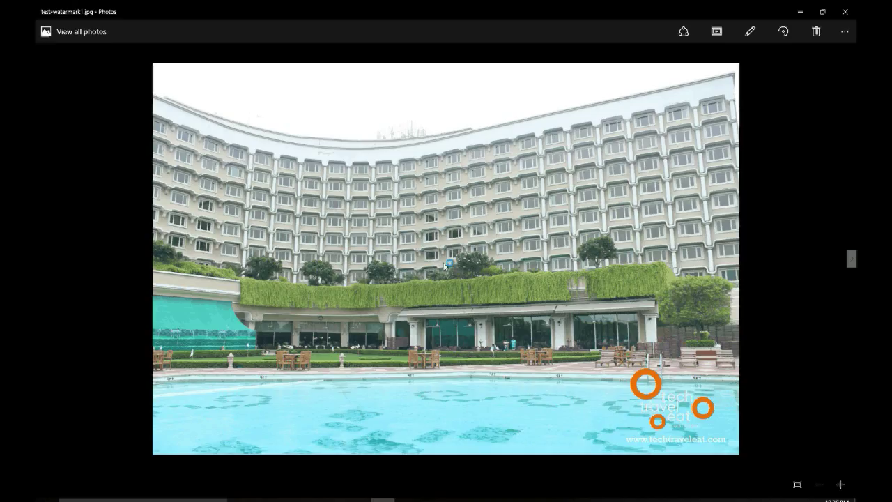
key(Right)
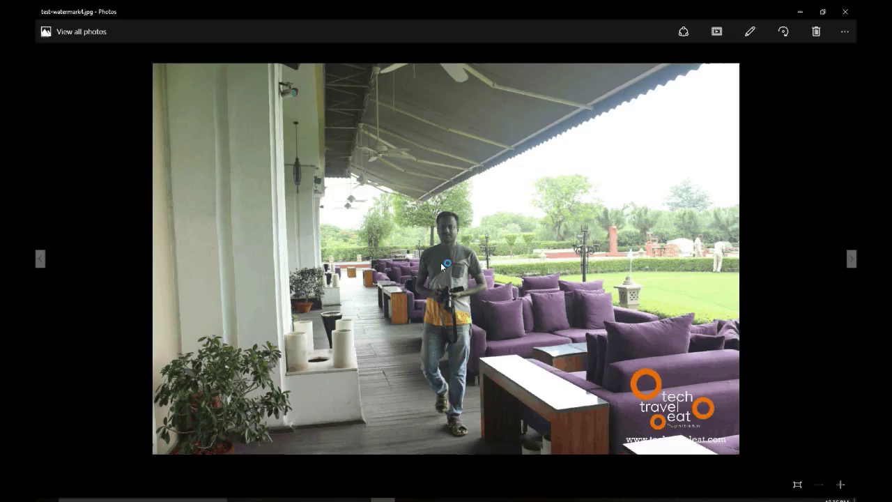
key(Right)
key(Right)
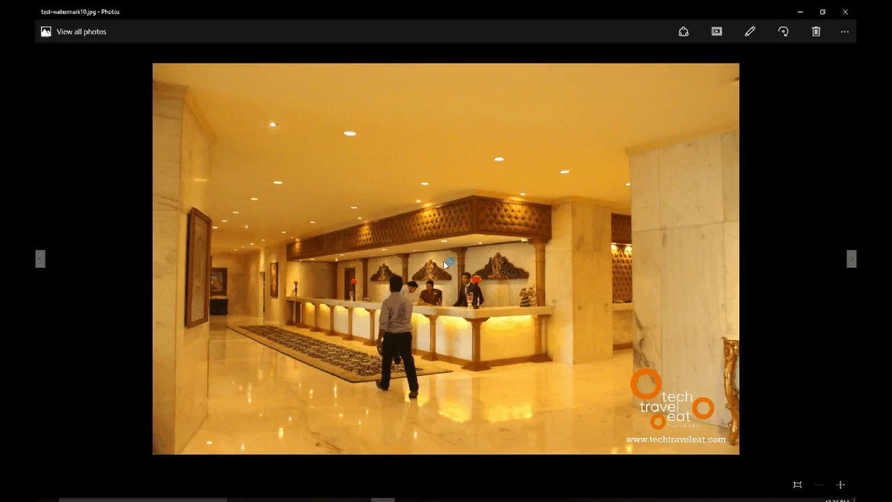
key(Right)
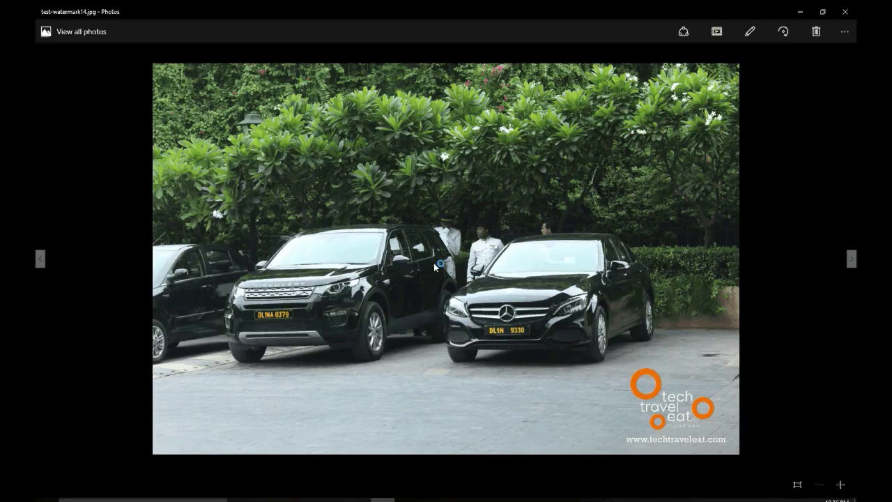
key(Right)
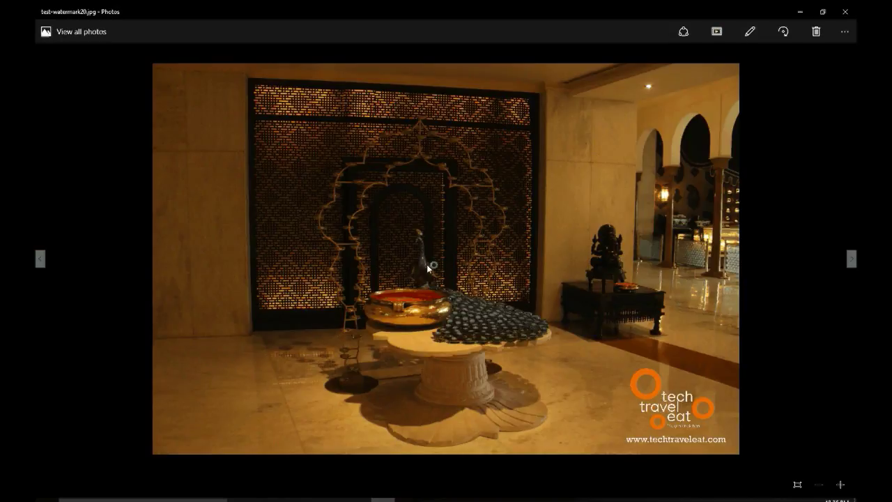
key(Right)
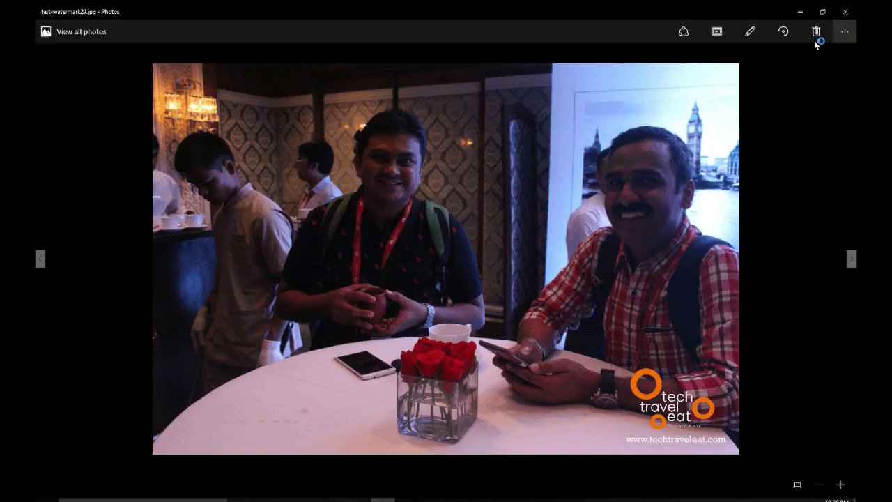
key(Right)
key(Right)
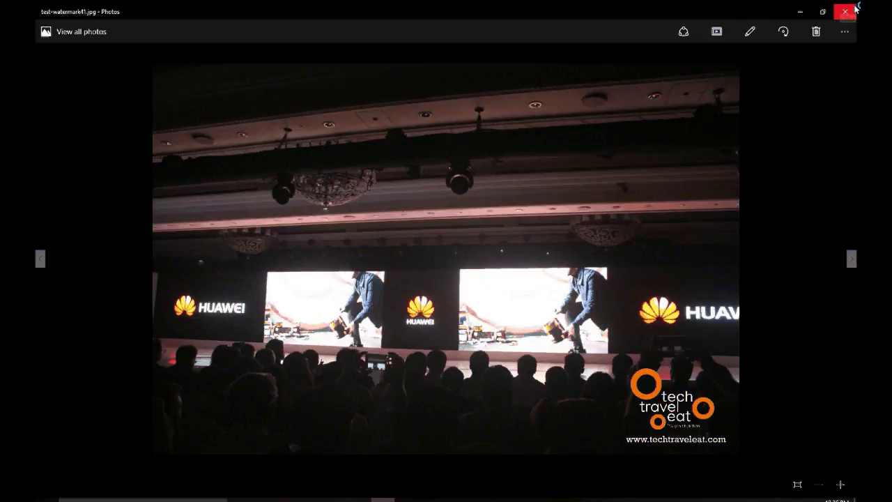
- Close Photos and scroll the Visual Watermark results list
click(855, 8)
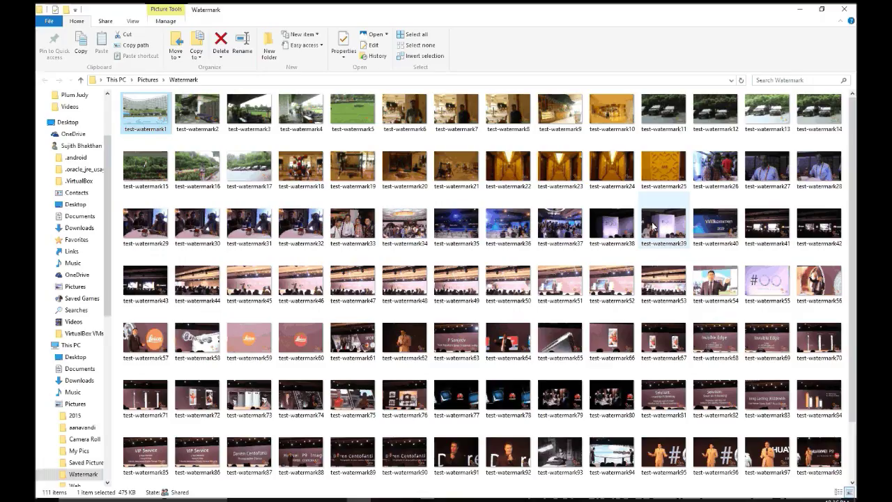
scroll(629, 228, down, 1)
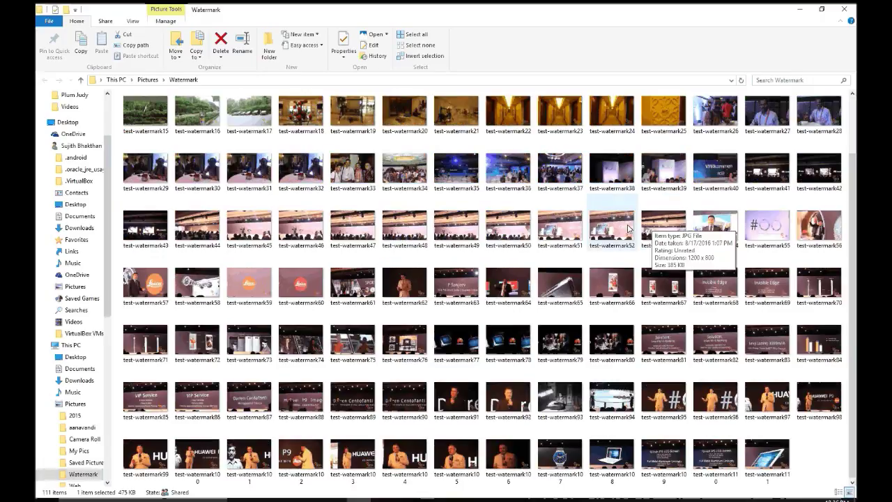
scroll(413, 257, up, 1)
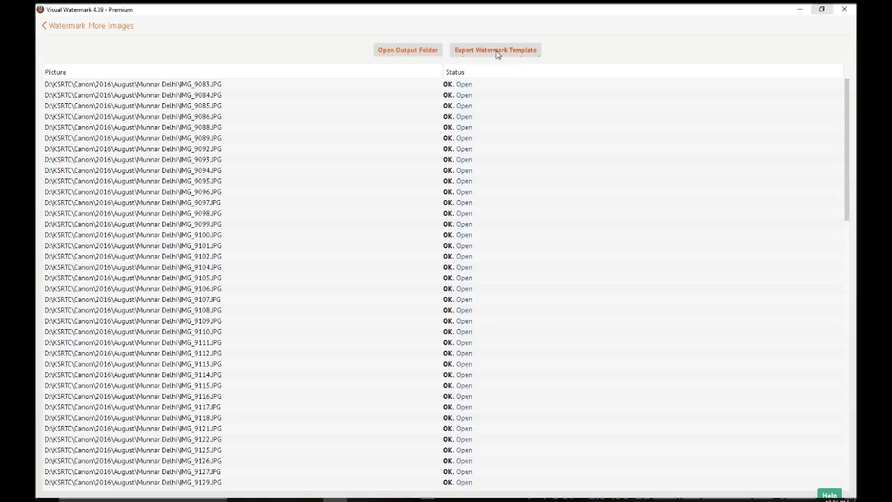
- Cancel the template export, return to the image grid, and bring up Add More Images
click(496, 52)
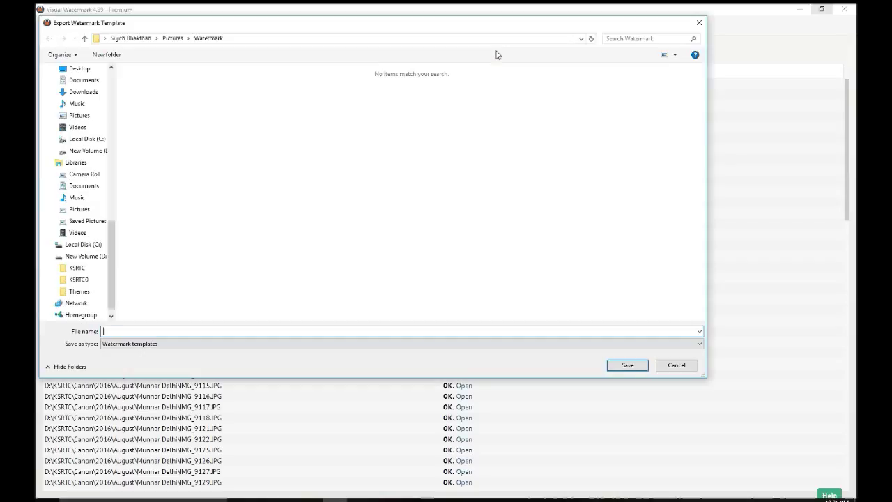
key(Escape)
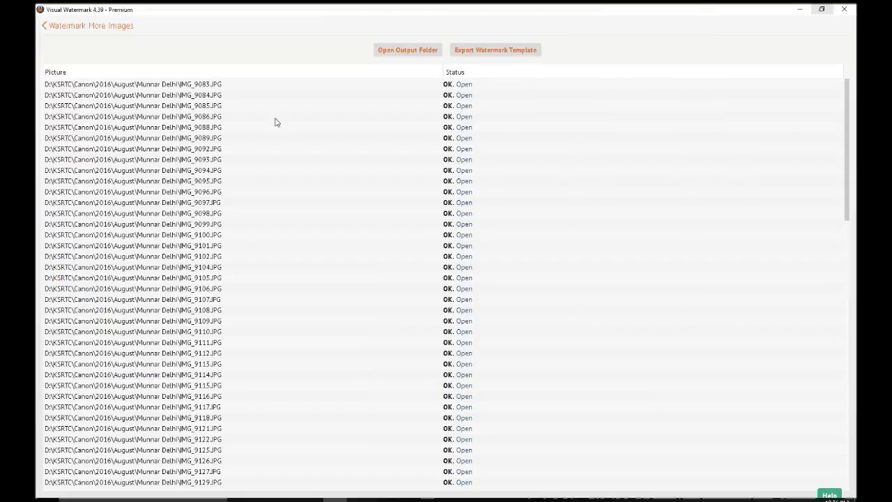
scroll(275, 124, down, 5)
scroll(273, 135, down, 3)
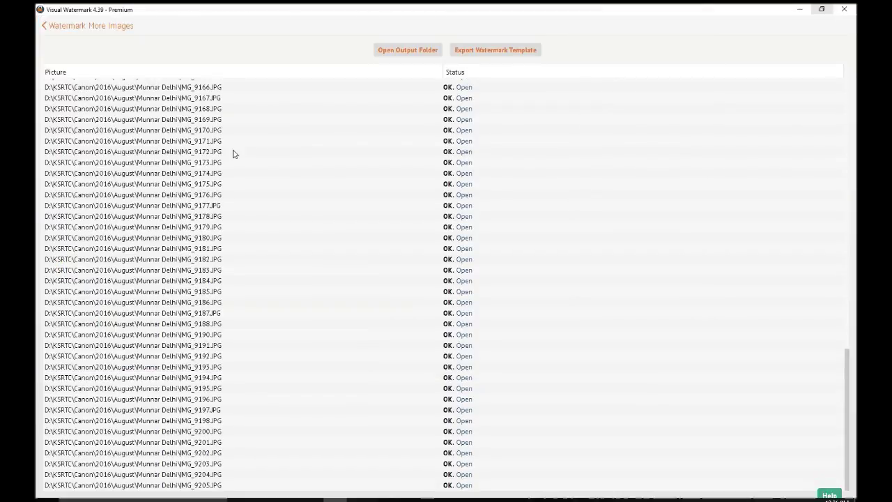
scroll(233, 153, down, 3)
click(52, 27)
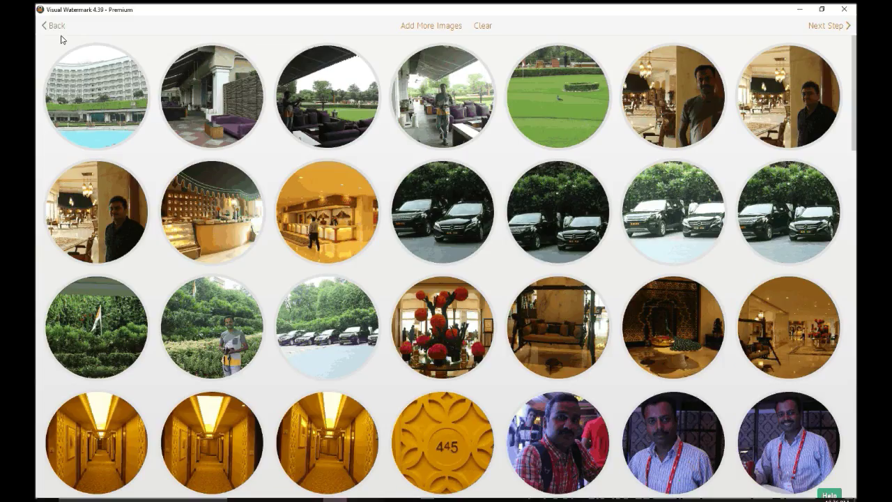
click(431, 25)
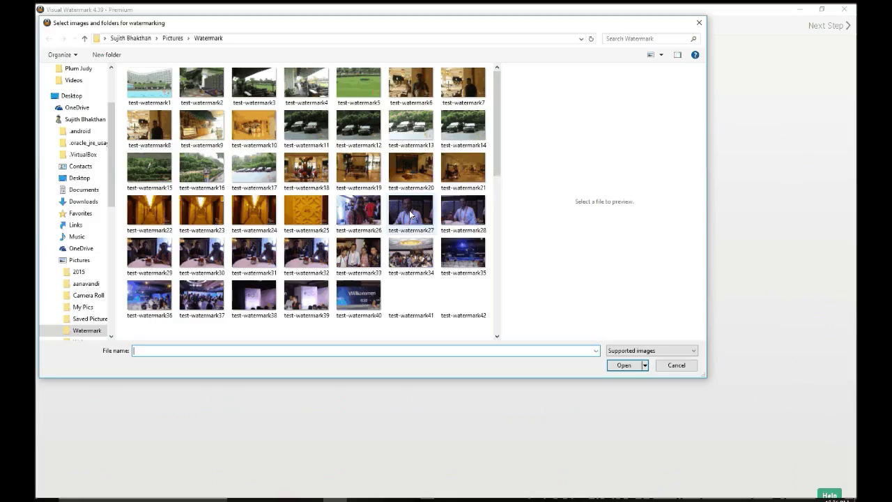